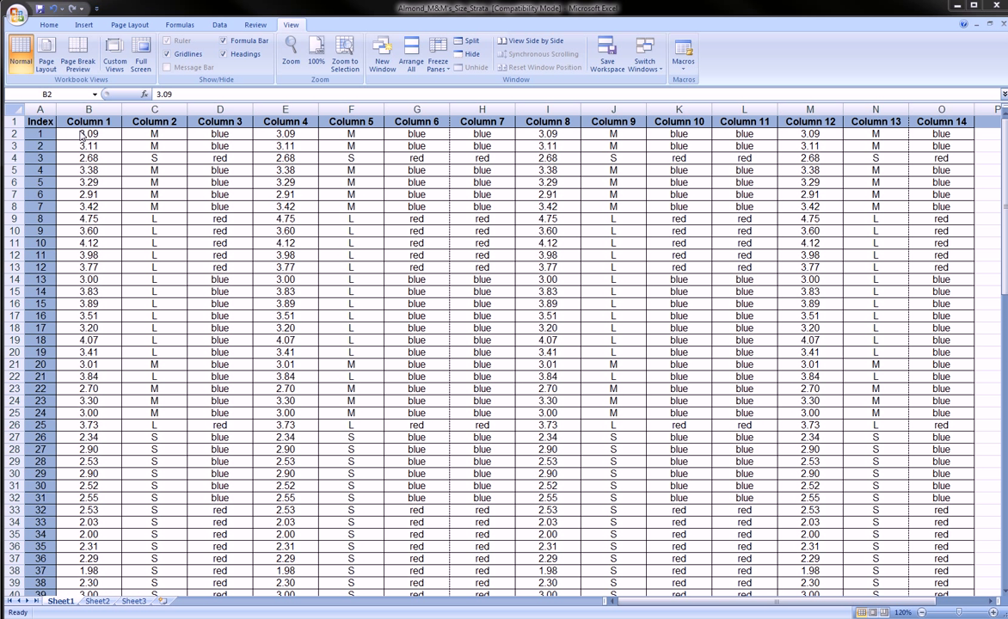
# Highlight parts of the M&M table with on-screen marks, then clear them.
pyautogui.moveTo(274, 245); pyautogui.dragTo(258, 230)
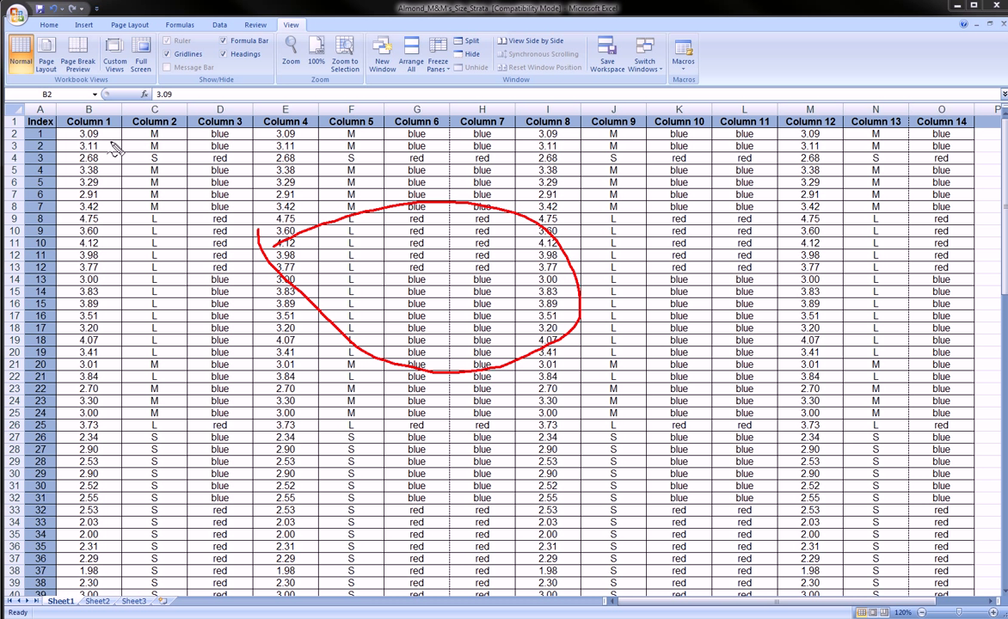
pyautogui.moveTo(112, 140); pyautogui.dragTo(701, 163)
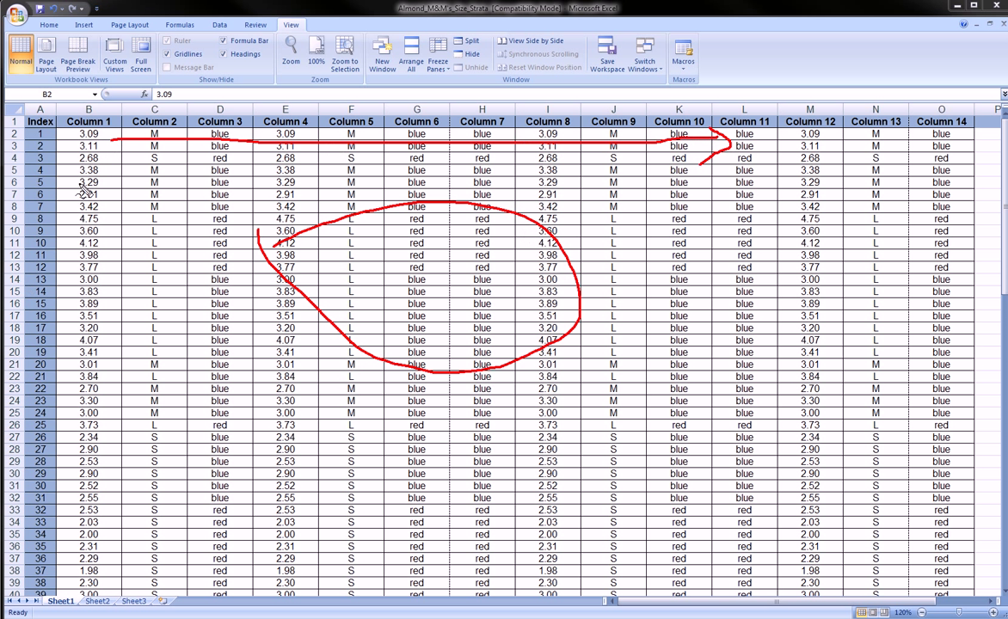
pyautogui.moveTo(80, 183)
pyautogui.mouseDown()
pyautogui.moveTo(90, 411)
pyautogui.moveTo(112, 384)
pyautogui.mouseUp()
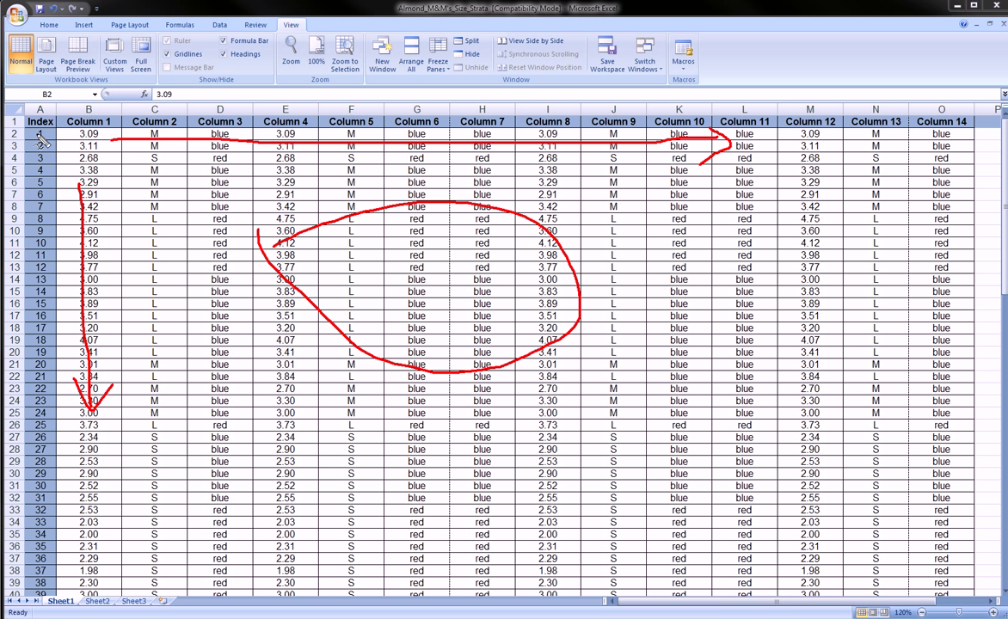
pyautogui.moveTo(5, 115)
pyautogui.mouseDown()
pyautogui.moveTo(484, 107)
pyautogui.moveTo(578, 96)
pyautogui.moveTo(533, 144)
pyautogui.moveTo(99, 139)
pyautogui.mouseUp()
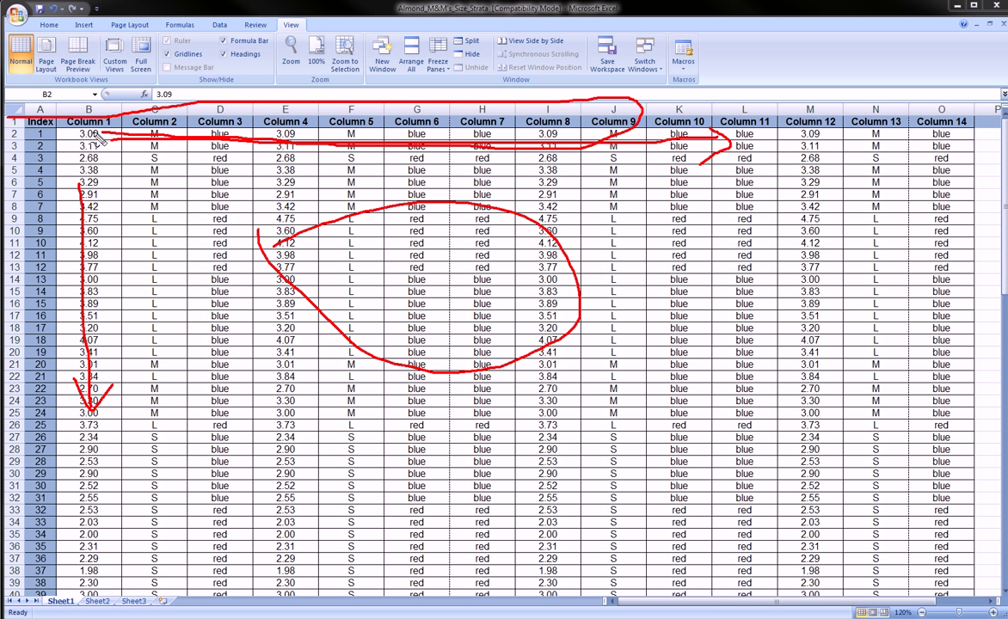
pyautogui.press('Escape')
# Select the header row and scroll down through the data, marking cells along the way.
pyautogui.click(12, 121)
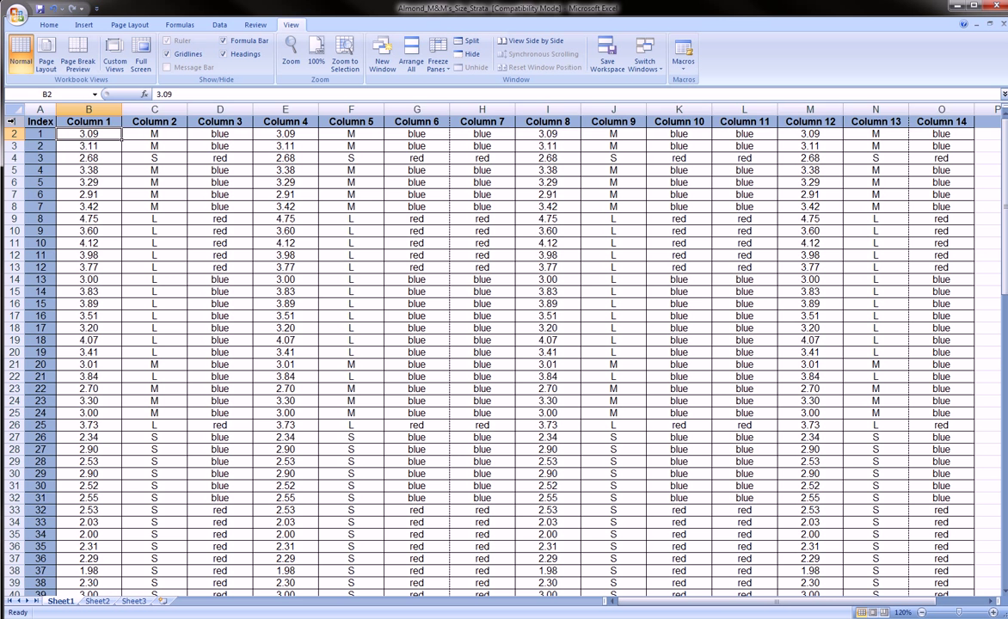
pyautogui.scroll(-5, 313, 297)
pyautogui.scroll(-6, 318, 284)
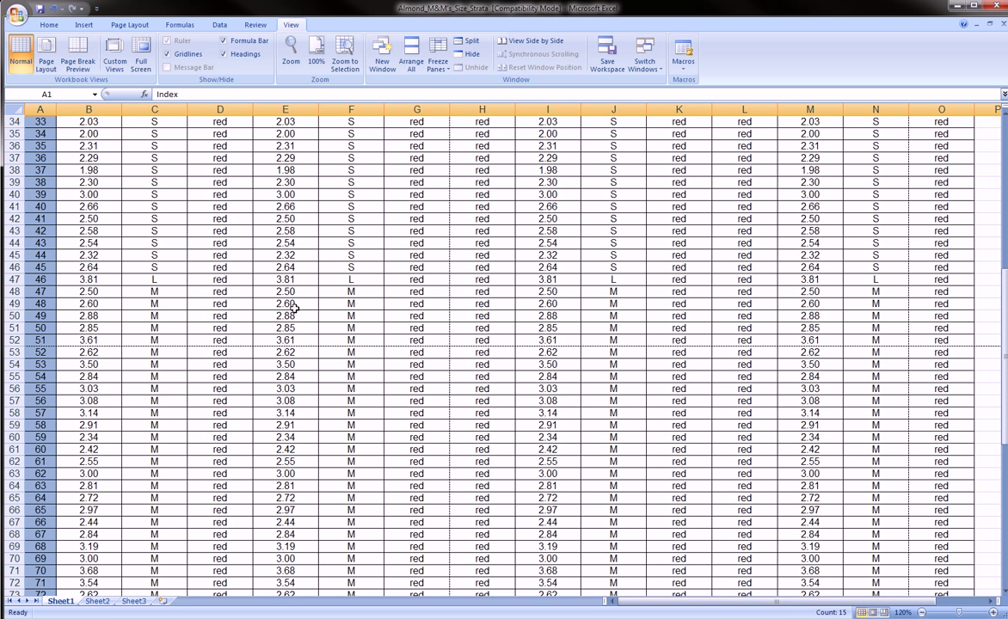
pyautogui.scroll(-5, 323, 277)
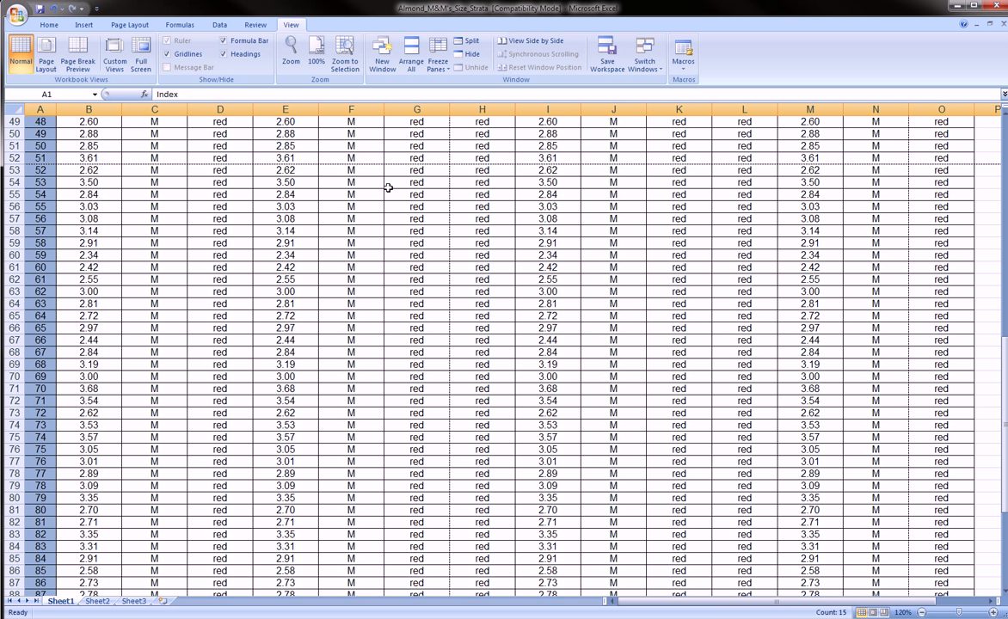
pyautogui.moveTo(389, 204); pyautogui.dragTo(424, 226)
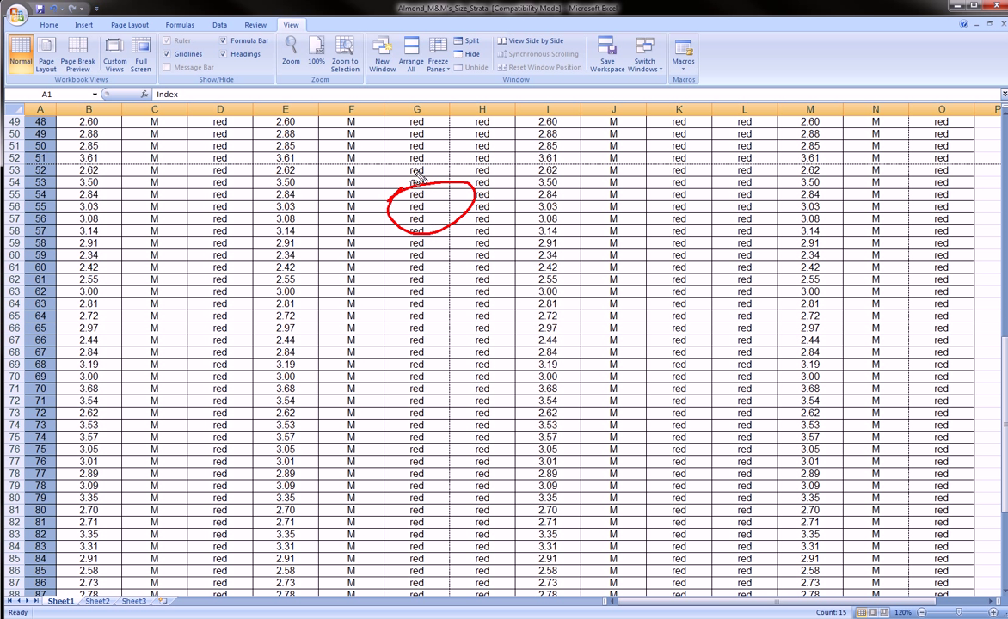
pyautogui.moveTo(376, 111); pyautogui.dragTo(450, 117)
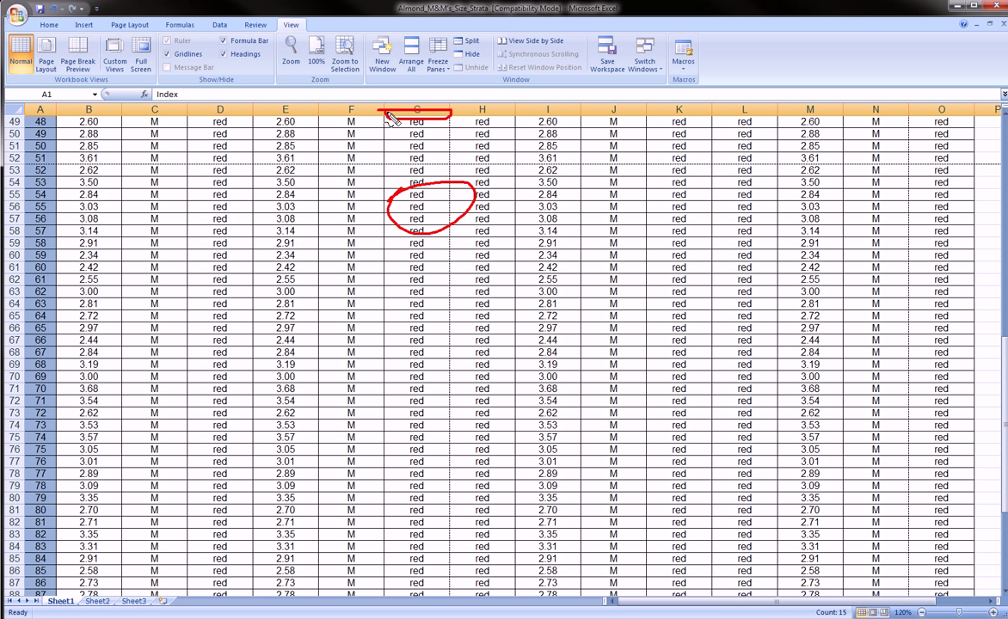
pyautogui.press('Escape')
# Scroll back up to the top and pick the red value in cell G12.
pyautogui.scroll(13, 424, 260)
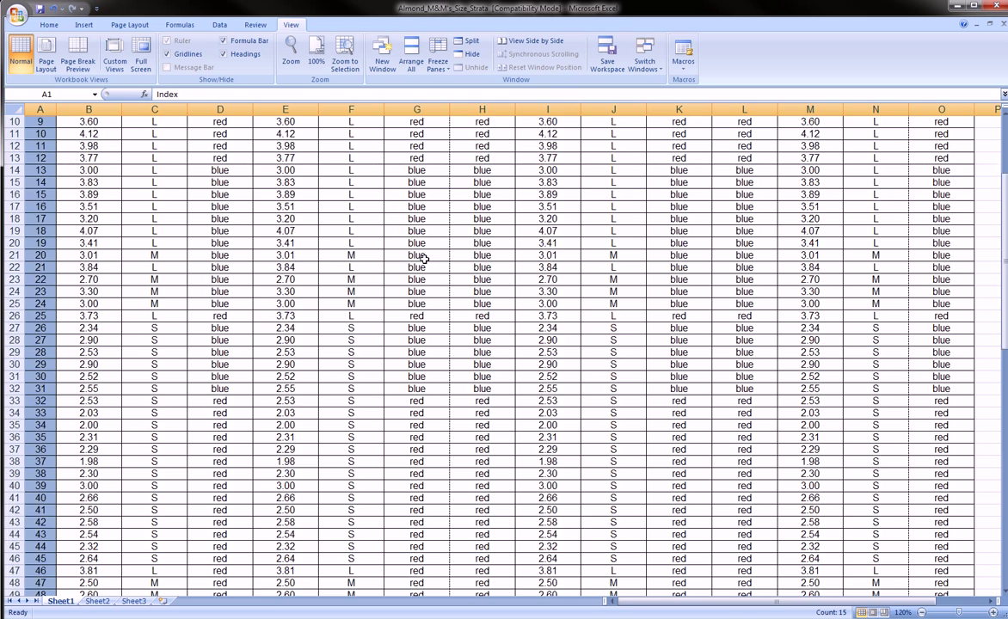
pyautogui.scroll(3, 424, 260)
pyautogui.scroll(-11, 423, 260)
pyautogui.scroll(-8, 407, 260)
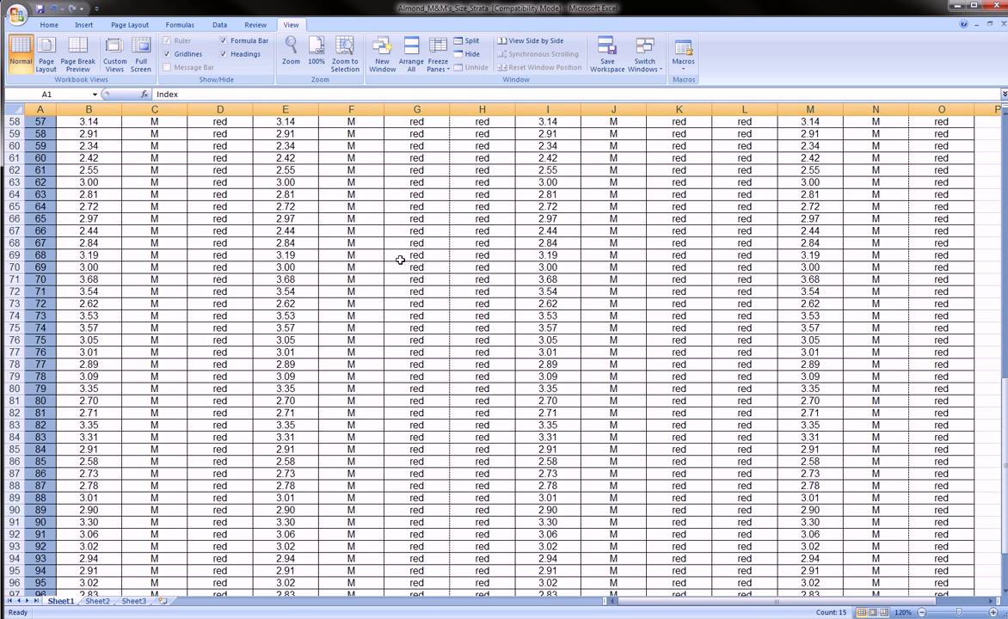
pyautogui.scroll(-13, 398, 261)
pyautogui.scroll(5, 371, 252)
pyautogui.scroll(14, 372, 253)
pyautogui.scroll(4, 372, 252)
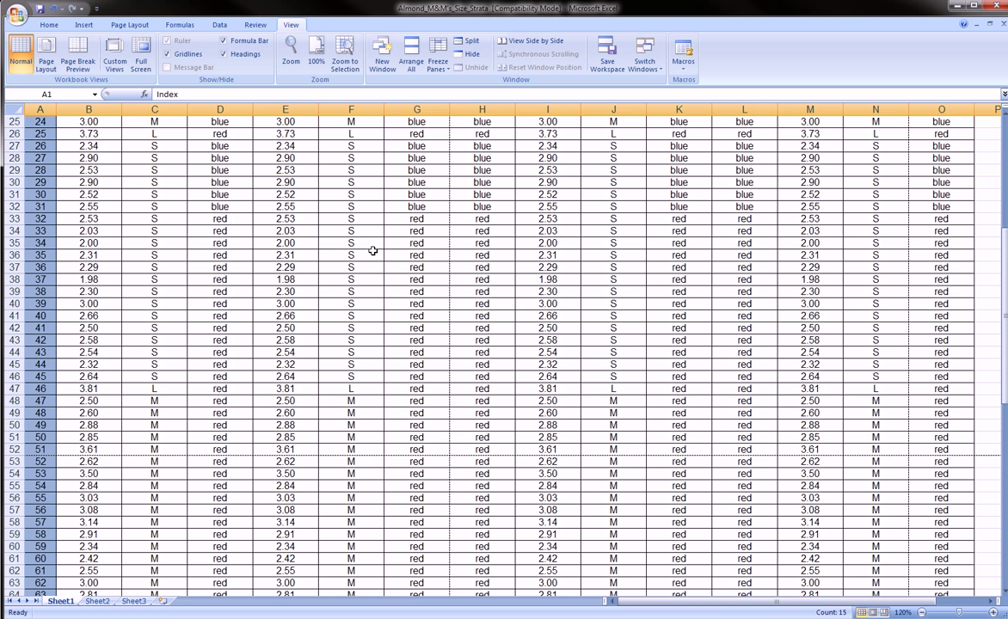
pyautogui.scroll(9, 372, 251)
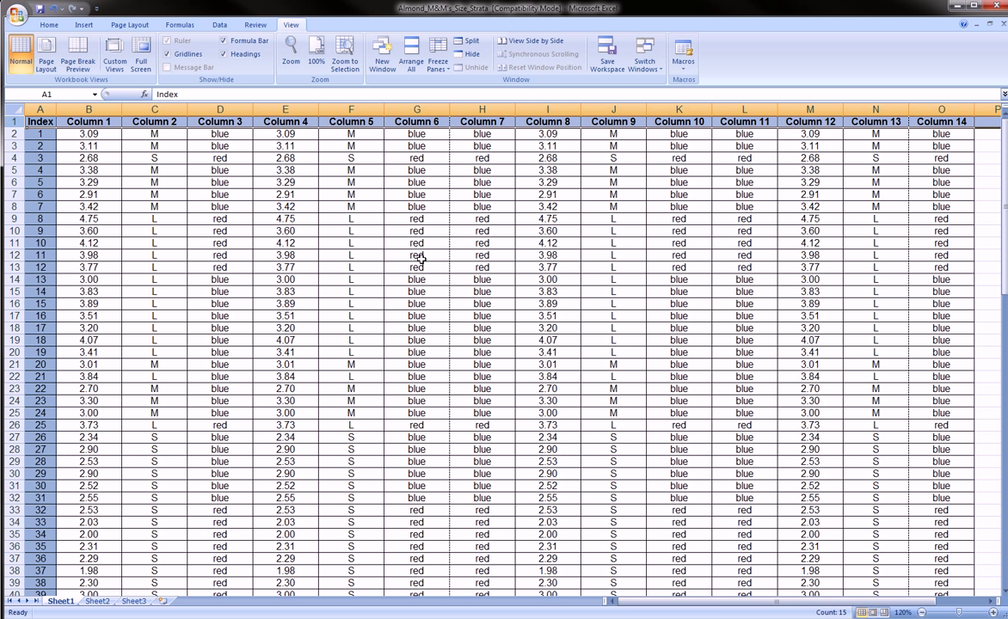
pyautogui.click(421, 257)
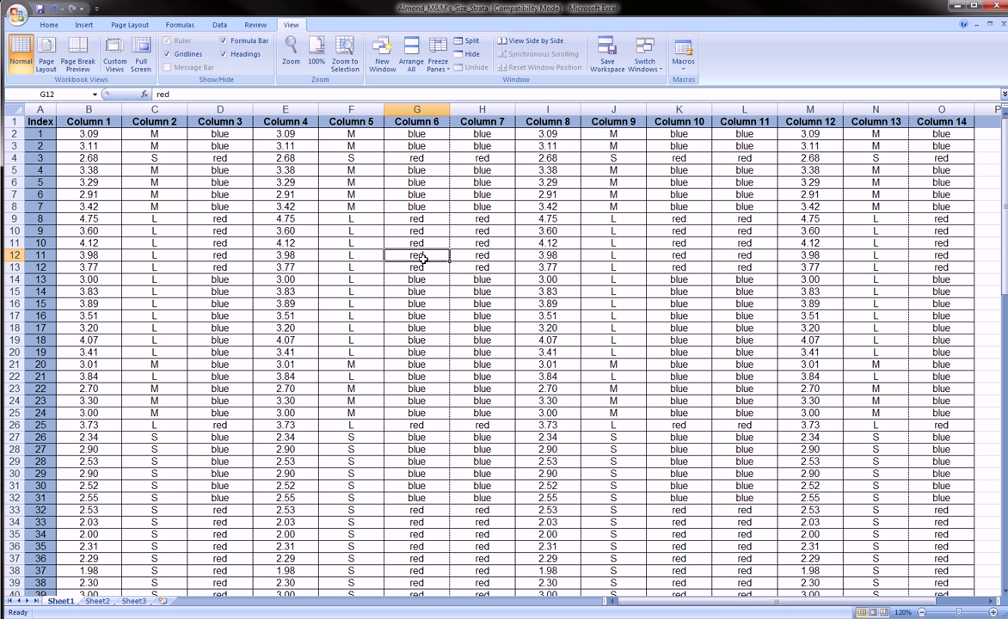
# Select the Index column and zoom the sheet in to 130%.
pyautogui.click(47, 108)
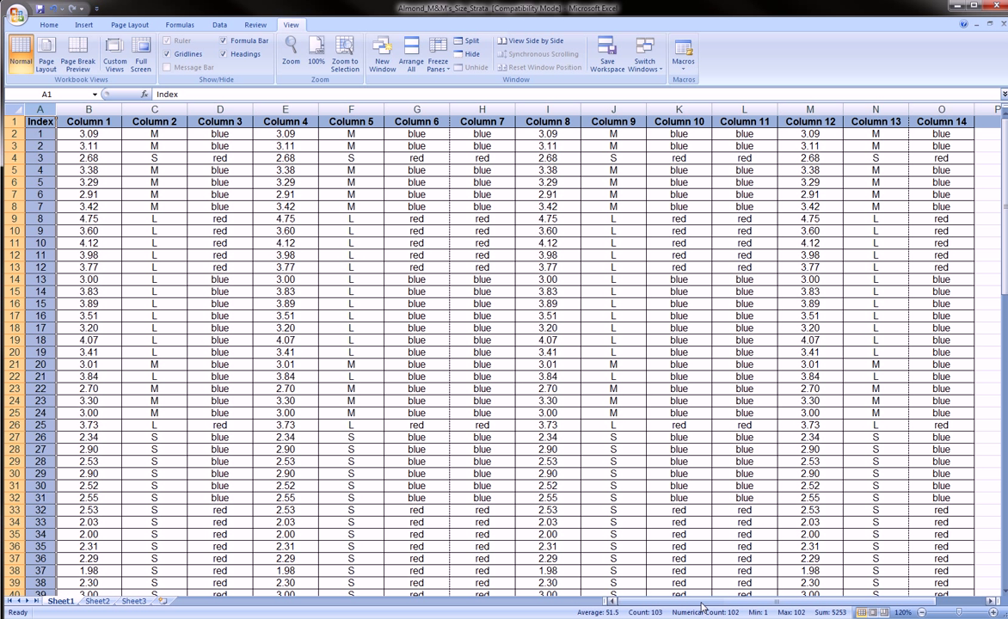
pyautogui.click(993, 613)
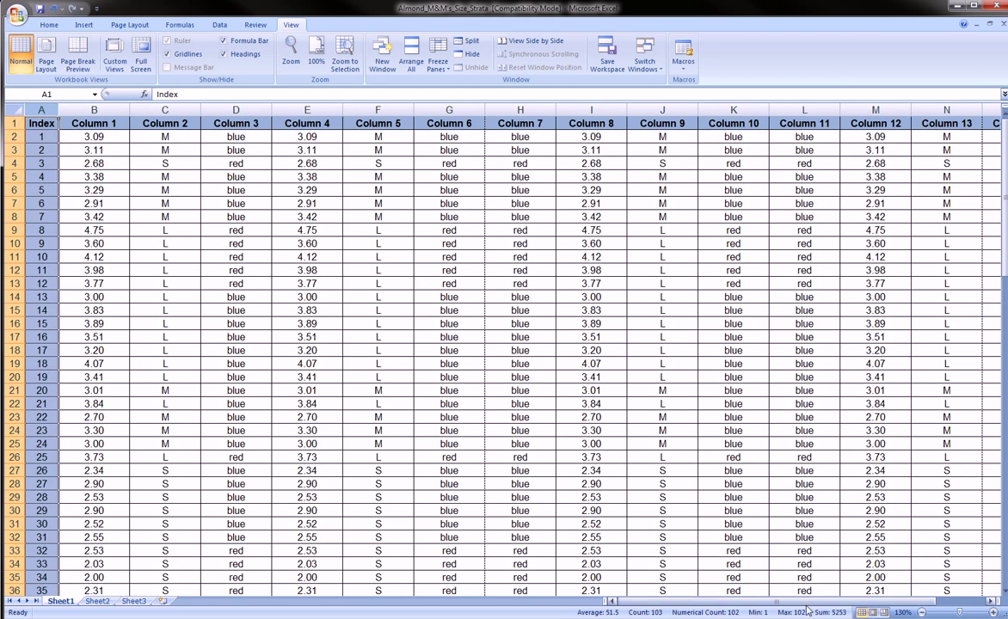
pyautogui.moveTo(826, 600)
pyautogui.mouseDown()
pyautogui.moveTo(903, 599)
pyautogui.moveTo(655, 602)
pyautogui.moveTo(862, 593)
pyautogui.mouseUp()
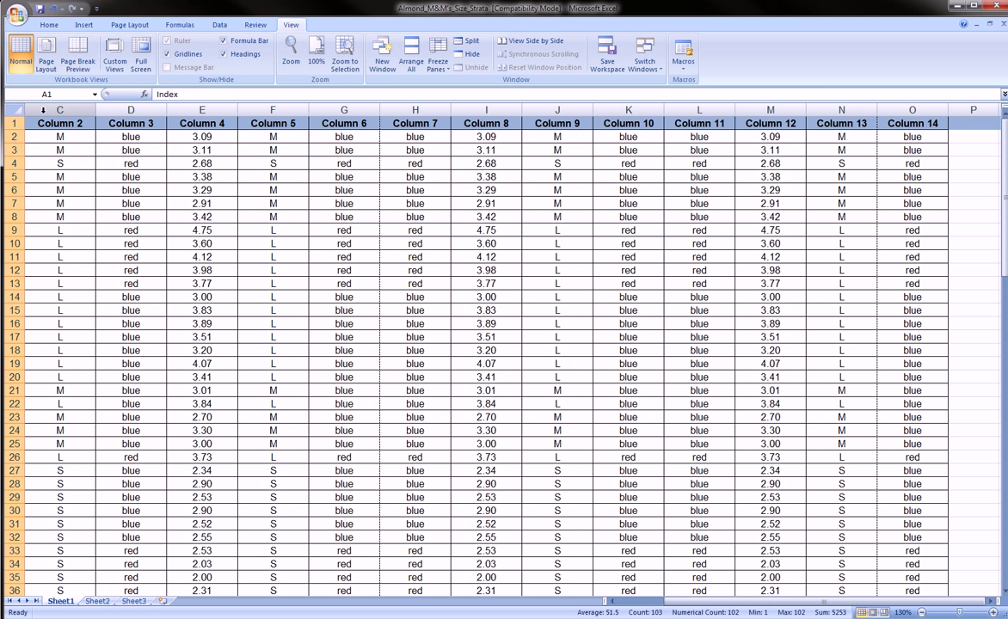
pyautogui.moveTo(38, 113); pyautogui.dragTo(62, 547)
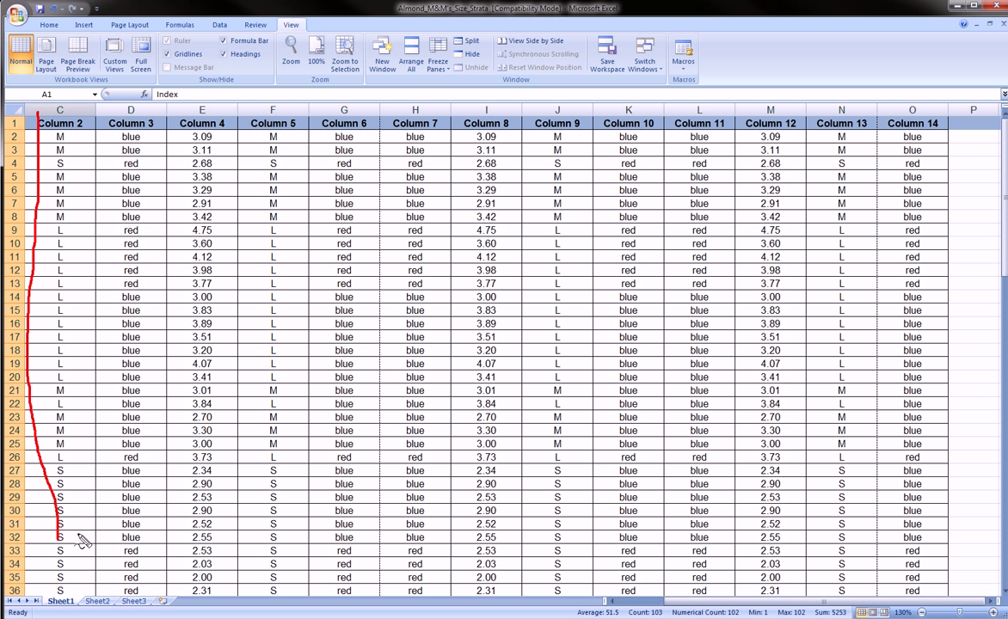
pyautogui.press('Escape')
# Point out the blue value in cell O8, then scroll back left to the Index column.
pyautogui.click(887, 218)
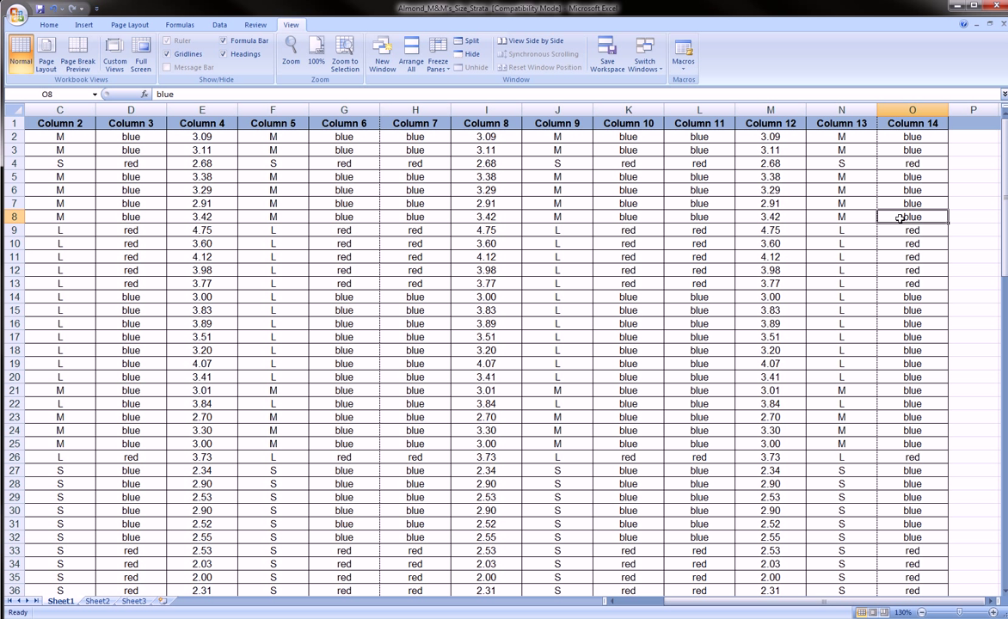
pyautogui.moveTo(916, 197); pyautogui.dragTo(903, 230)
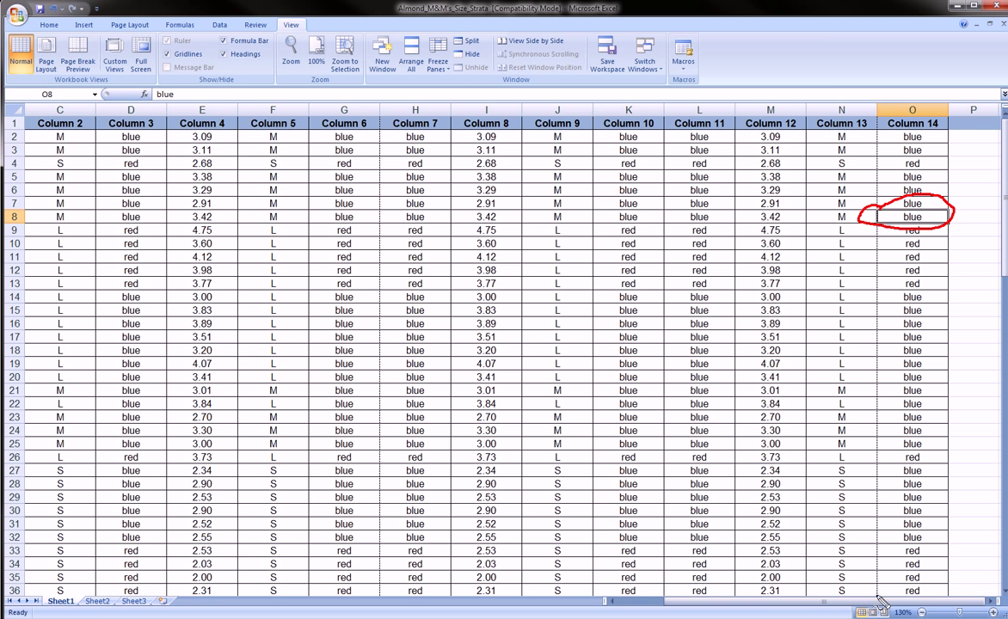
pyautogui.moveTo(898, 600); pyautogui.dragTo(712, 605)
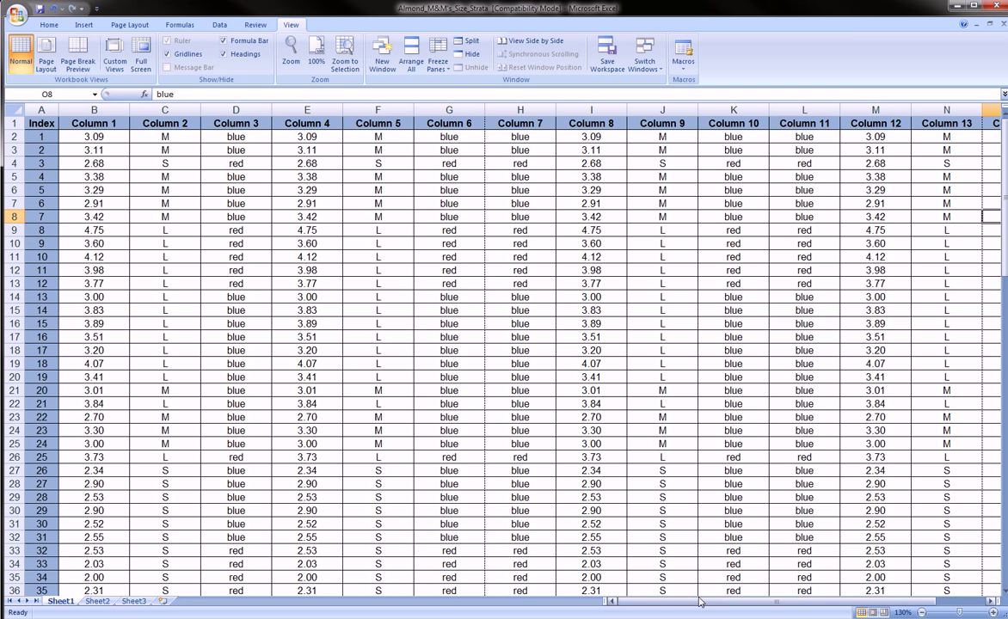
pyautogui.moveTo(701, 602)
pyautogui.mouseDown()
pyautogui.moveTo(722, 602)
pyautogui.moveTo(699, 602)
pyautogui.mouseUp()
pyautogui.moveTo(43, 137); pyautogui.dragTo(48, 413)
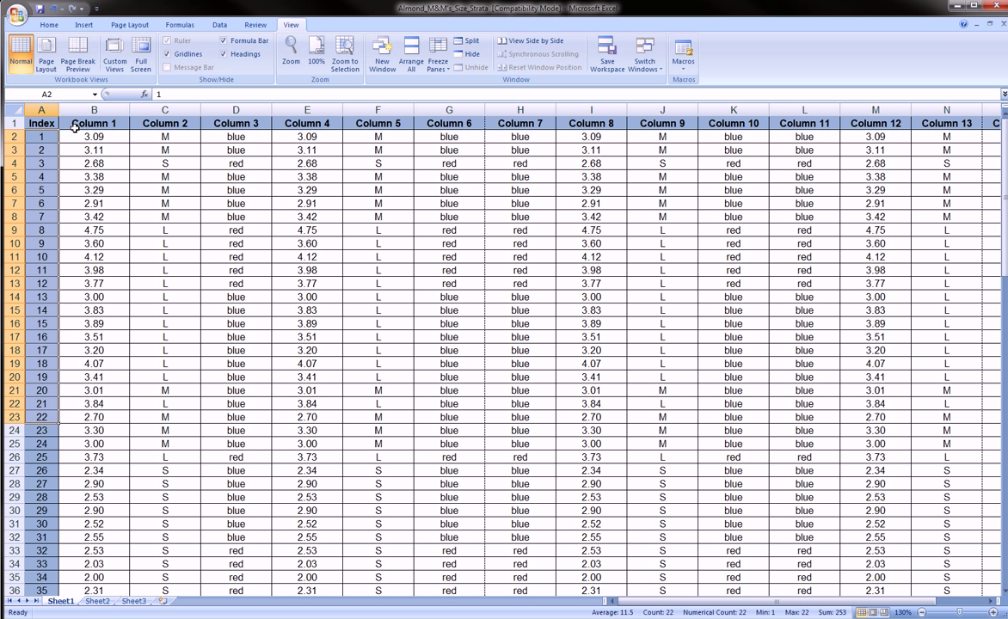
pyautogui.moveTo(53, 121); pyautogui.dragTo(937, 123)
pyautogui.moveTo(39, 136); pyautogui.dragTo(45, 388)
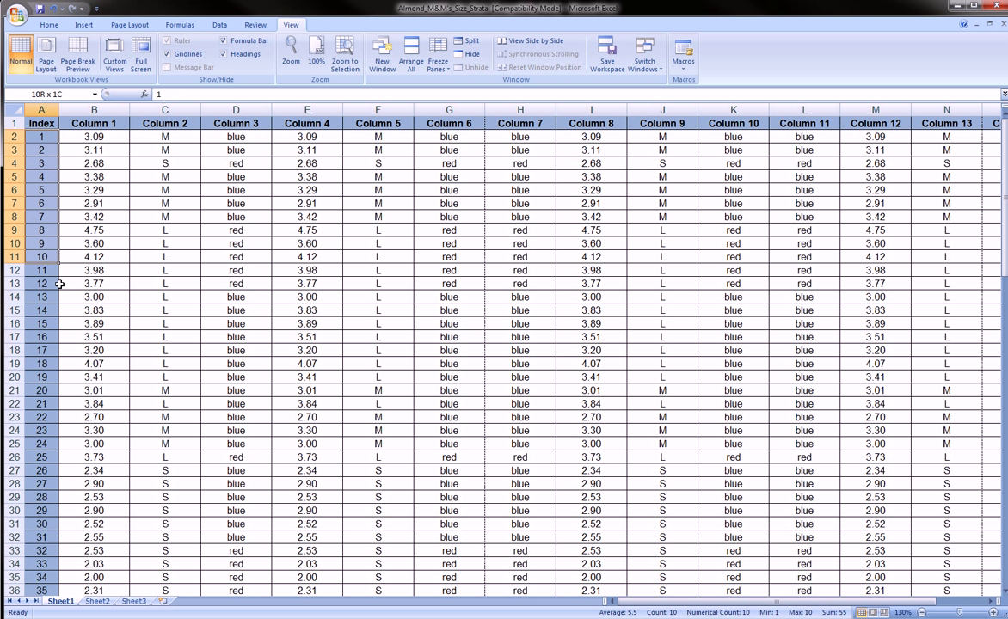
pyautogui.moveTo(82, 125); pyautogui.dragTo(425, 127)
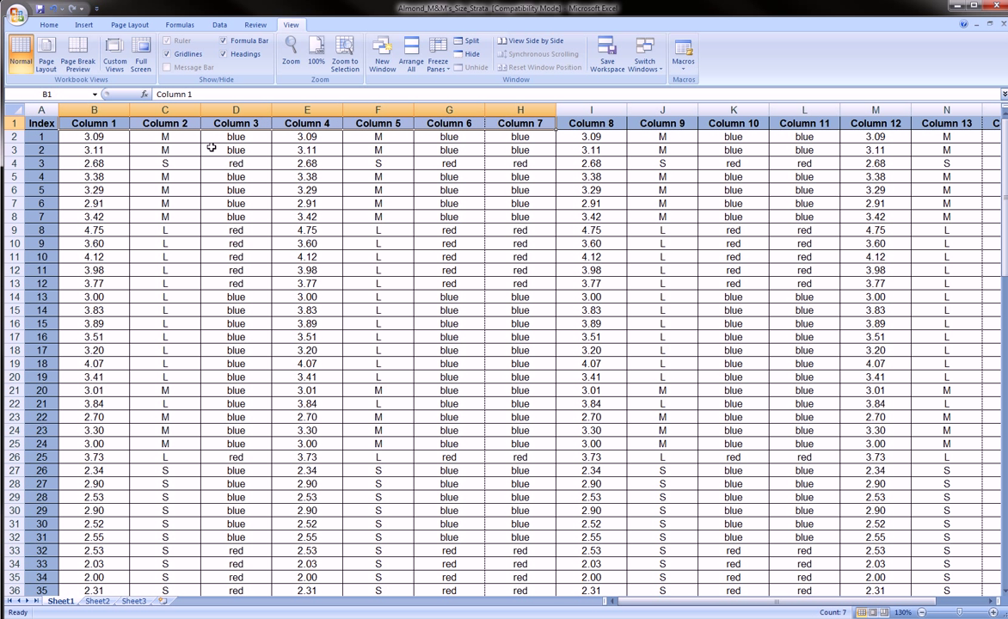
pyautogui.click(41, 148)
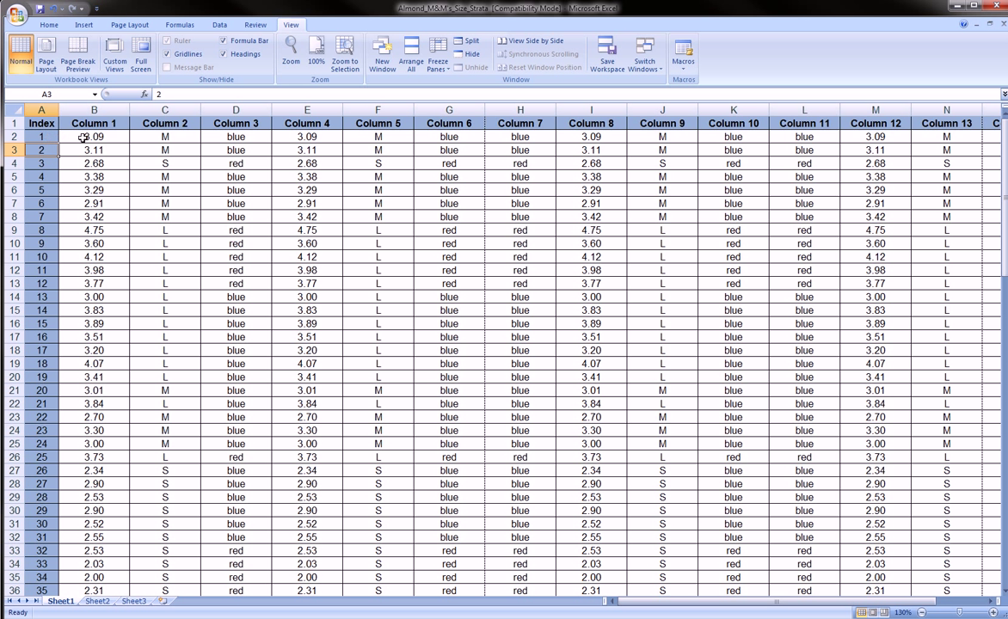
pyautogui.scroll(-2, 168, 252)
pyautogui.scroll(2, 168, 189)
pyautogui.click(135, 161)
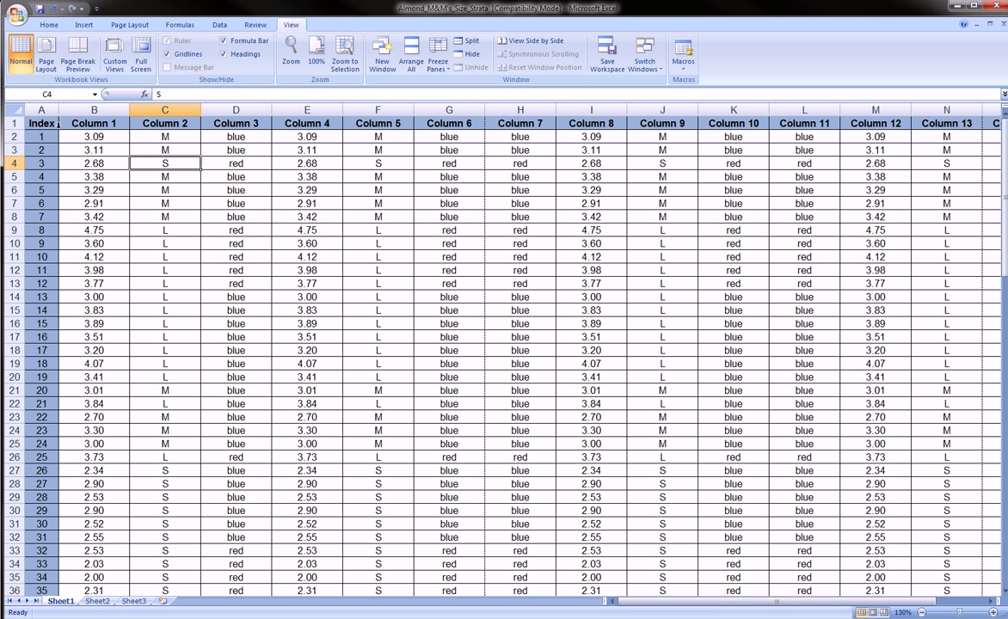
pyautogui.click(86, 26)
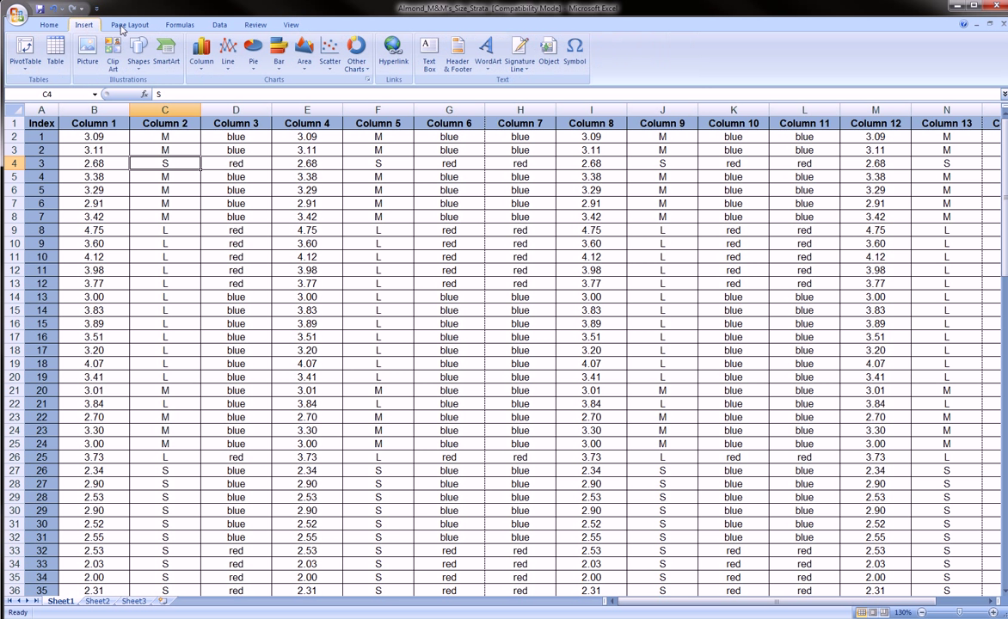
pyautogui.click(291, 26)
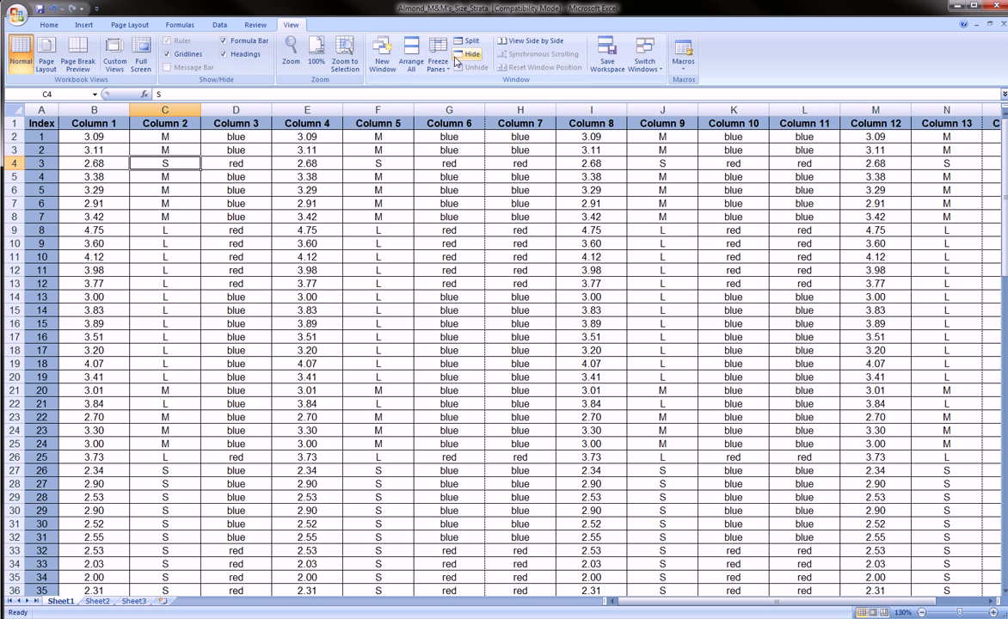
pyautogui.moveTo(364, 40)
pyautogui.mouseDown()
pyautogui.moveTo(552, 23)
pyautogui.moveTo(626, 57)
pyautogui.moveTo(418, 105)
pyautogui.moveTo(354, 69)
pyautogui.moveTo(396, 57)
pyautogui.moveTo(400, 38)
pyautogui.moveTo(430, 39)
pyautogui.moveTo(436, 88)
pyautogui.mouseUp()
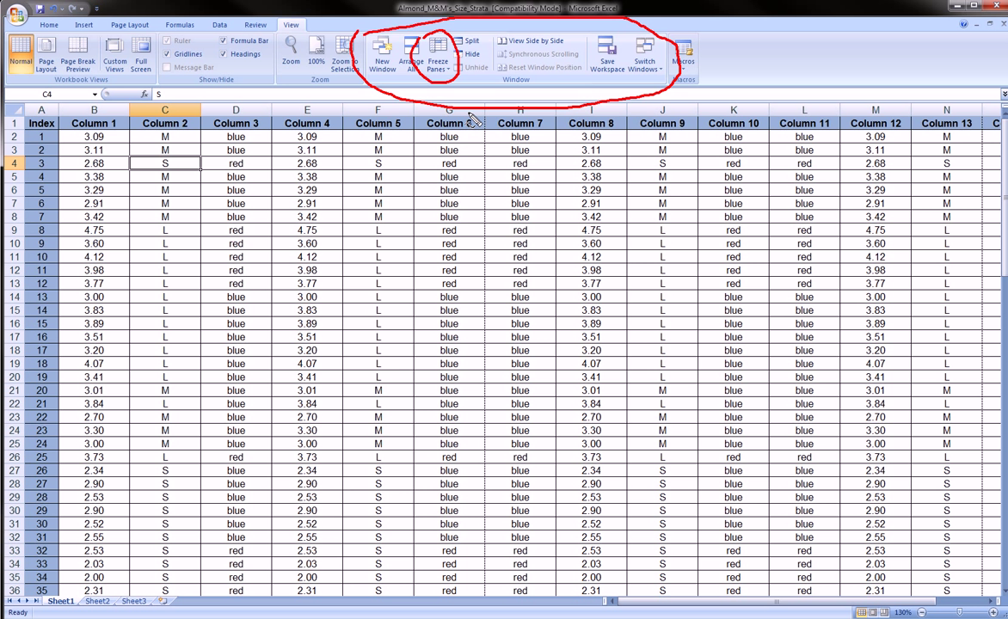
pyautogui.press('Escape')
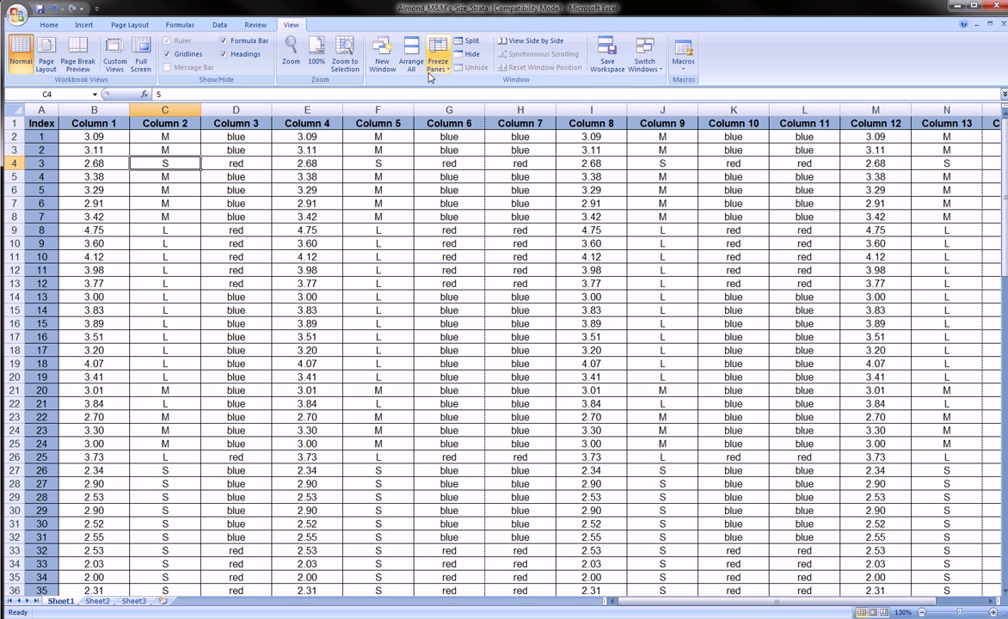
# Apply Freeze Panes > Freeze Top Row to lock the header row.
pyautogui.click(437, 62)
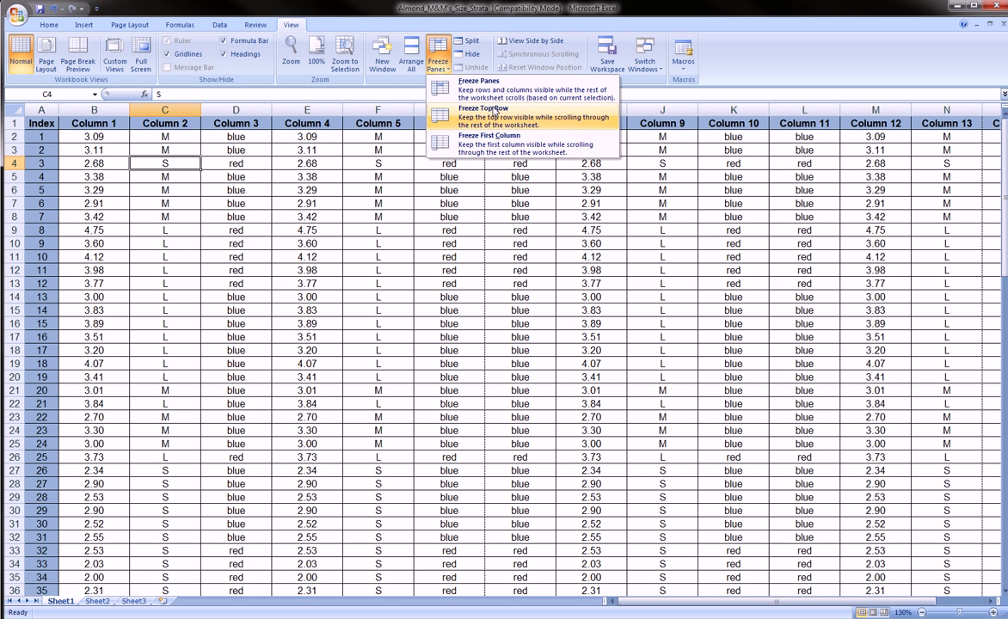
pyautogui.click(494, 112)
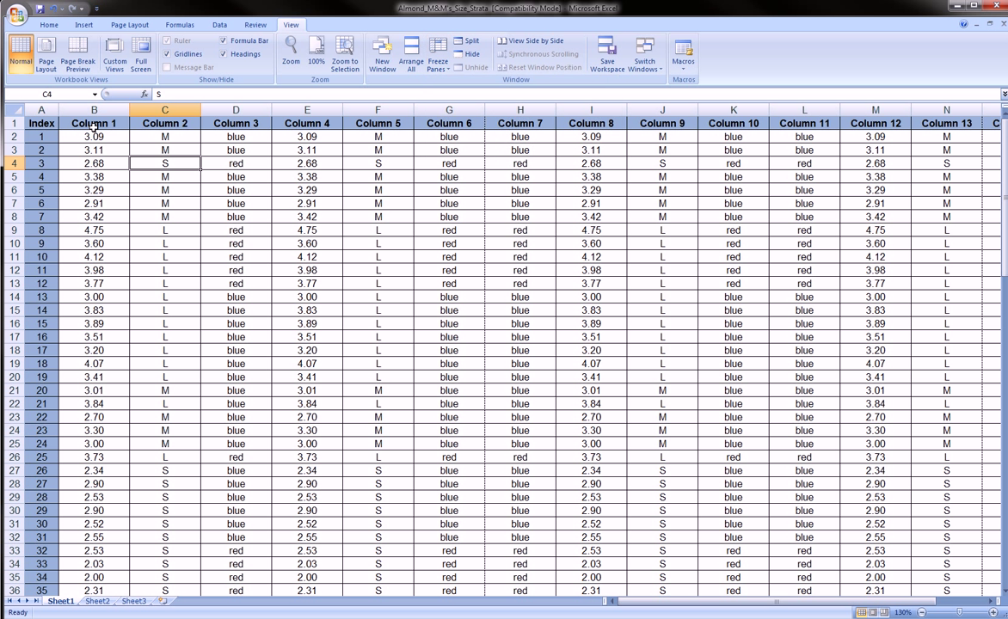
pyautogui.click(439, 67)
pyautogui.click(434, 105)
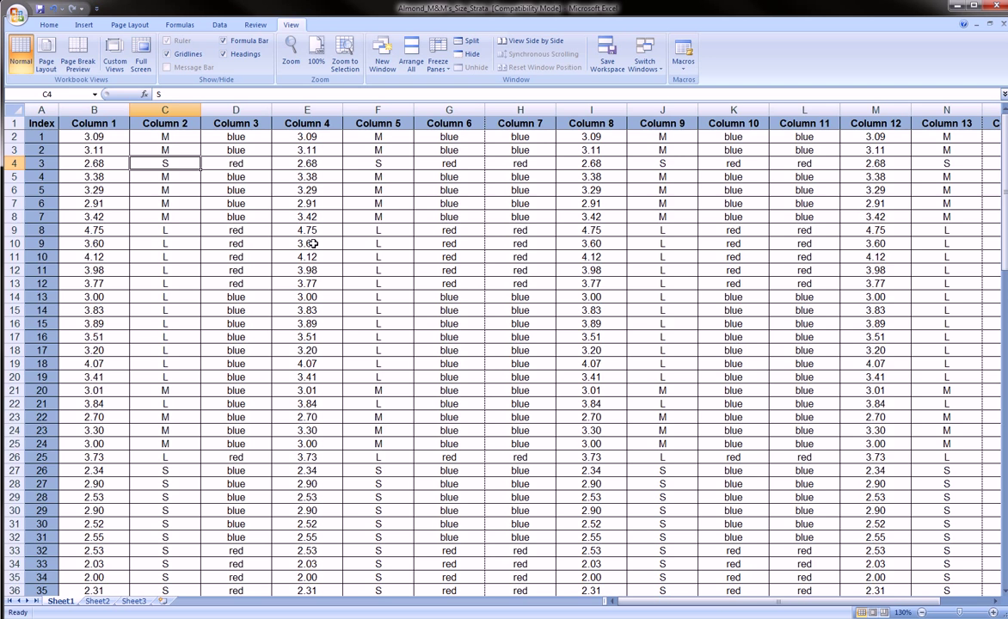
# Scroll down to the last entry, Index 102, marking the header row that stays in view.
pyautogui.scroll(-6, 313, 244)
pyautogui.scroll(-9, 307, 243)
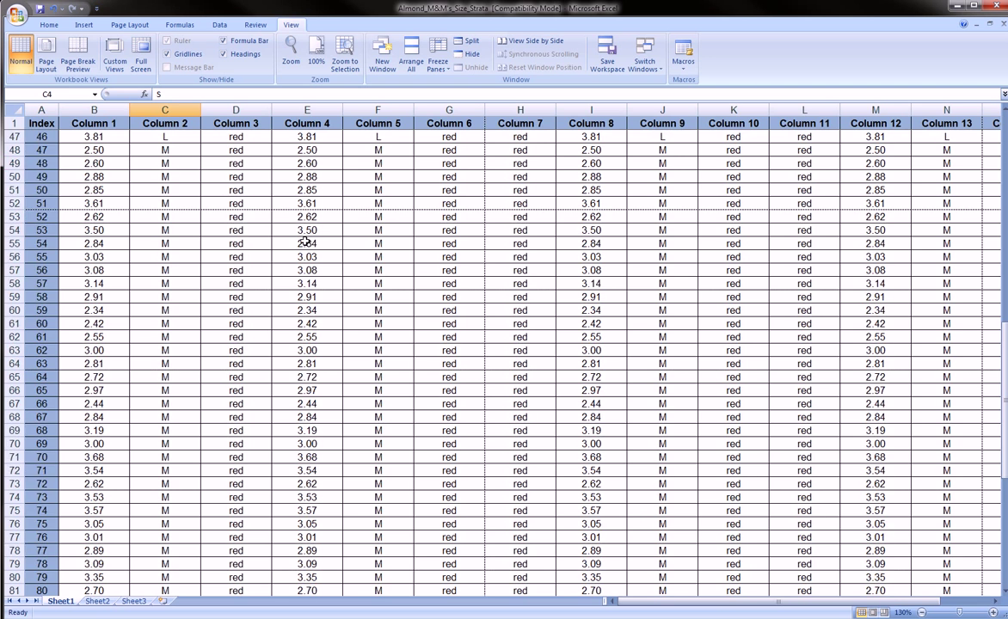
pyautogui.scroll(9, 284, 206)
pyautogui.scroll(-1, 274, 227)
pyautogui.scroll(-8, 241, 227)
pyautogui.moveTo(257, 138); pyautogui.dragTo(266, 131)
pyautogui.scroll(-3, 369, 220)
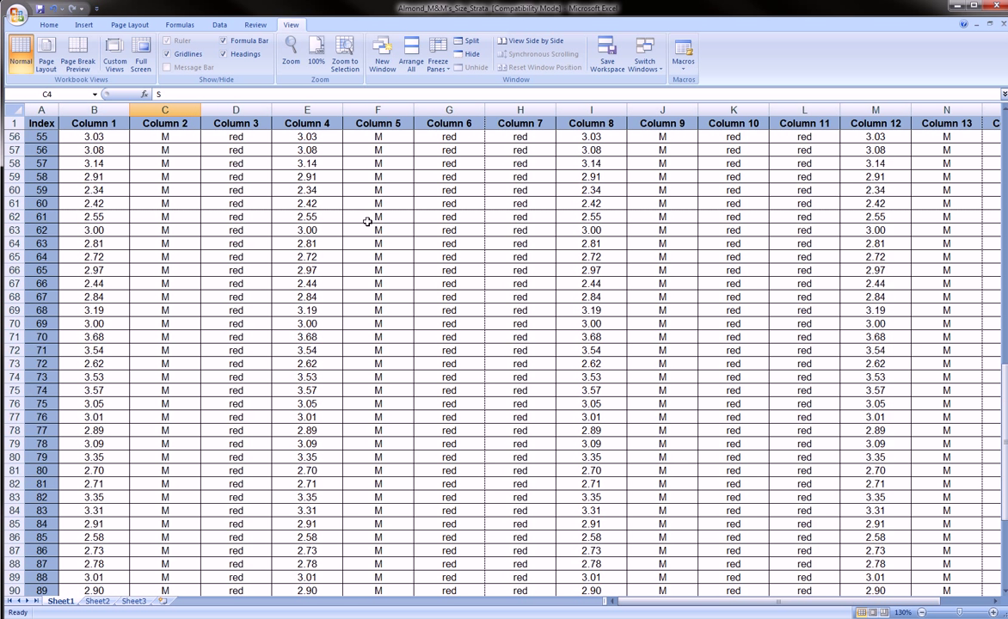
pyautogui.scroll(-8, 367, 222)
pyautogui.scroll(-2, 372, 222)
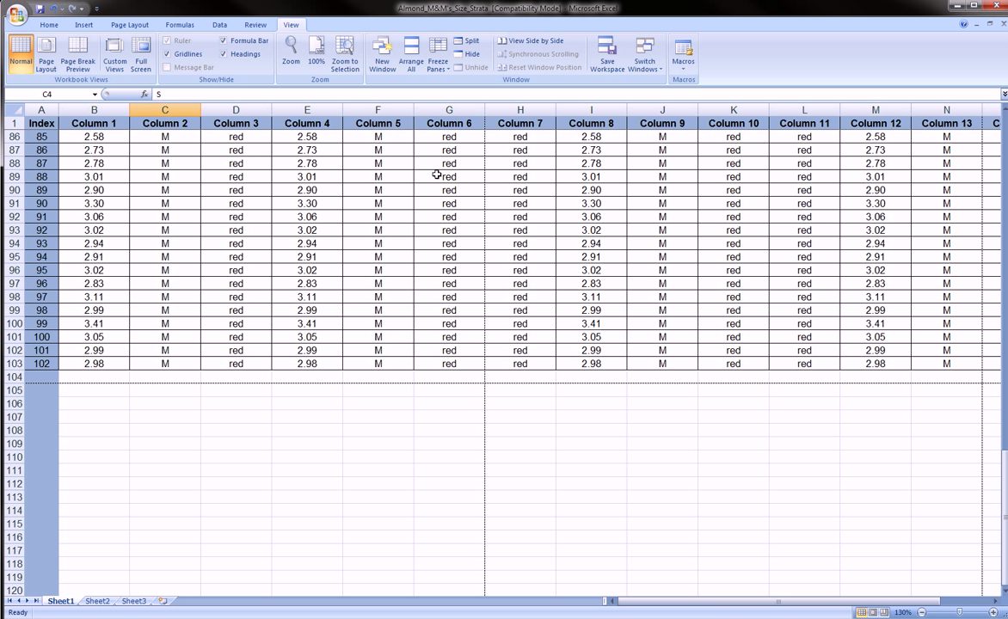
pyautogui.moveTo(414, 165)
pyautogui.mouseDown()
pyautogui.moveTo(460, 156)
pyautogui.moveTo(443, 198)
pyautogui.moveTo(441, 133)
pyautogui.moveTo(454, 136)
pyautogui.moveTo(444, 135)
pyautogui.mouseUp()
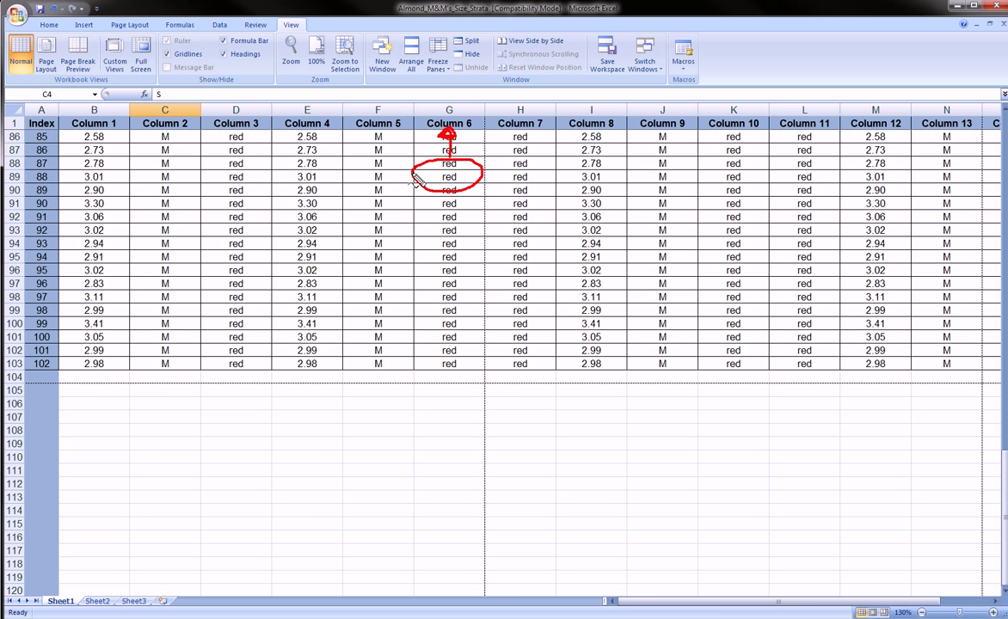
pyautogui.press('Escape')
# Scroll back up to the top rows of the table.
pyautogui.scroll(7, 412, 232)
pyautogui.scroll(6, 409, 234)
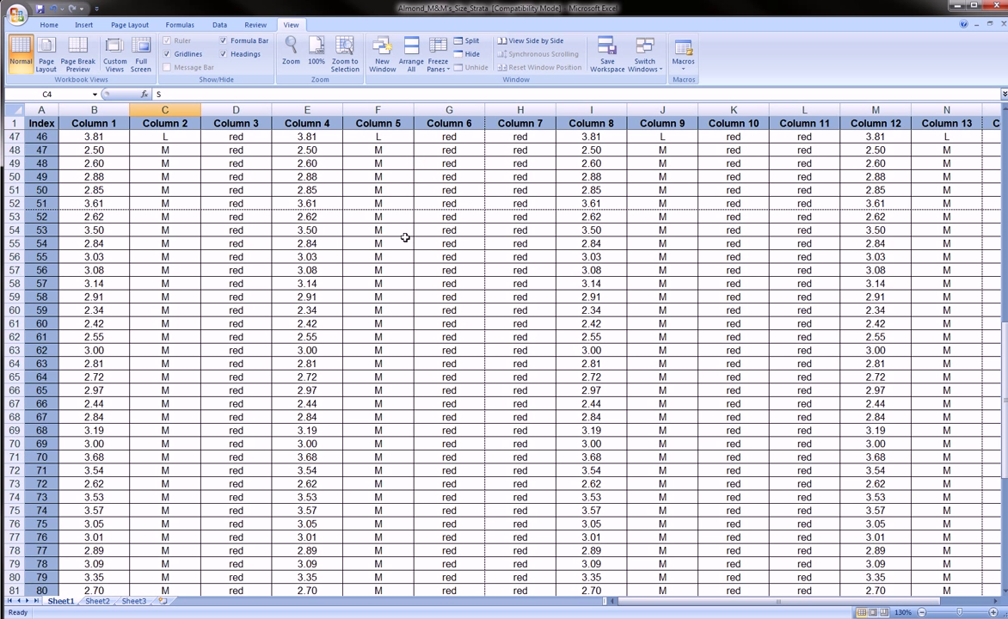
pyautogui.scroll(13, 408, 234)
pyautogui.scroll(2, 404, 237)
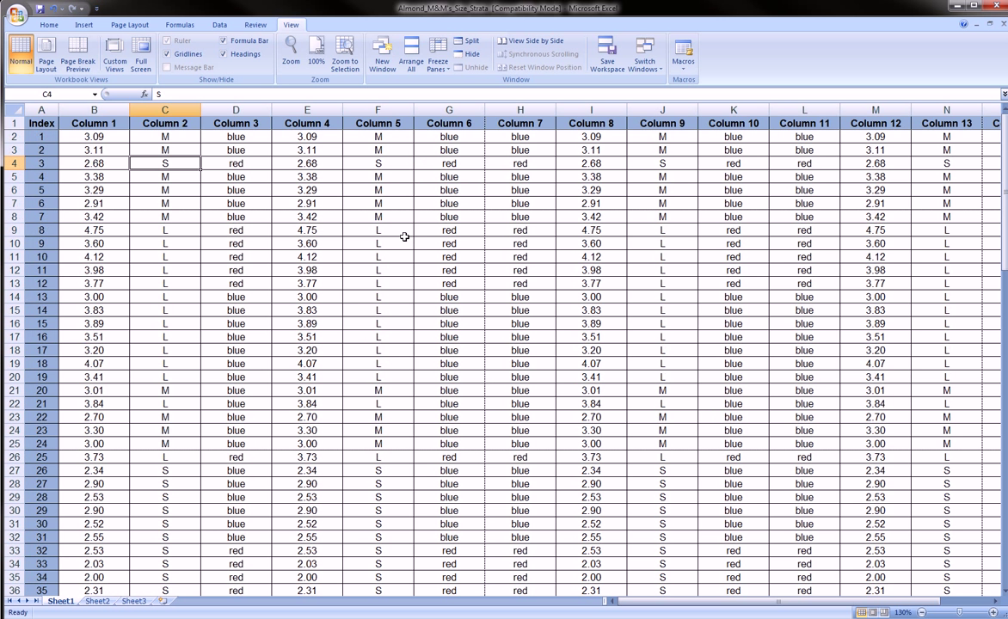
# Apply Freeze Panes > Freeze First Column to lock the Index column.
pyautogui.click(439, 65)
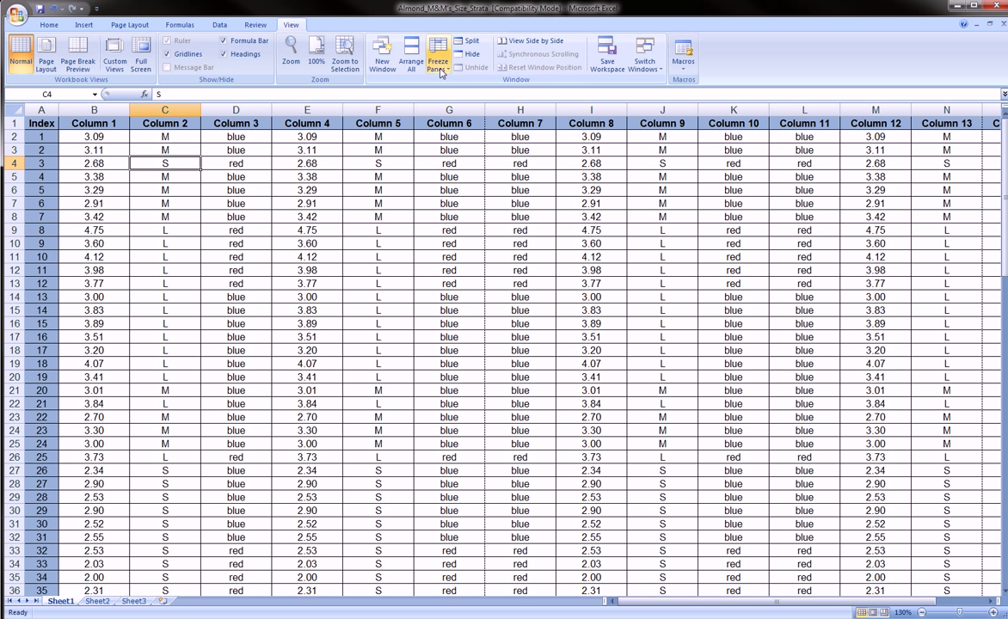
pyautogui.click(440, 69)
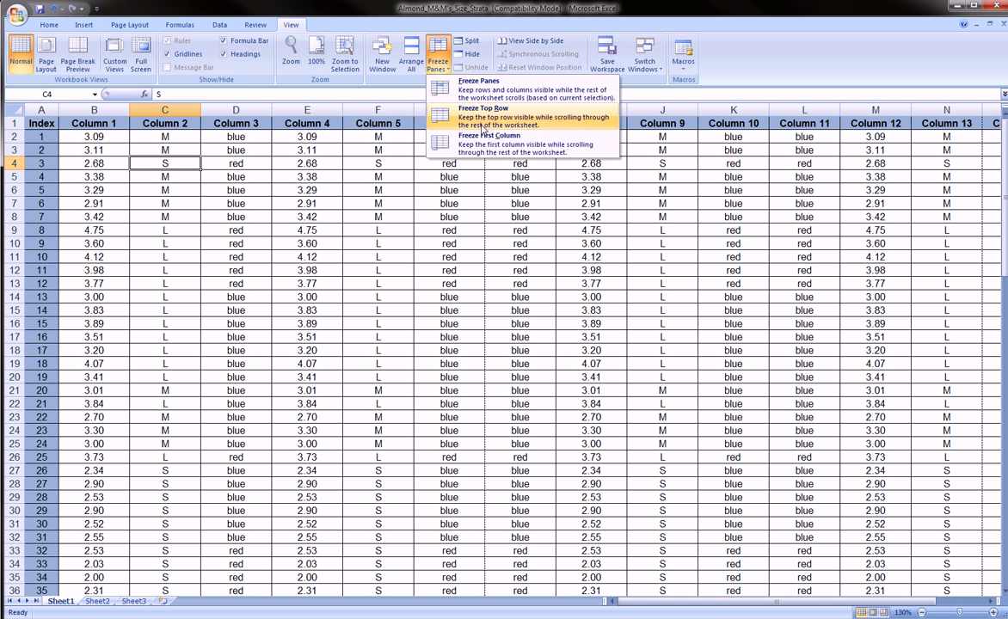
pyautogui.click(442, 123)
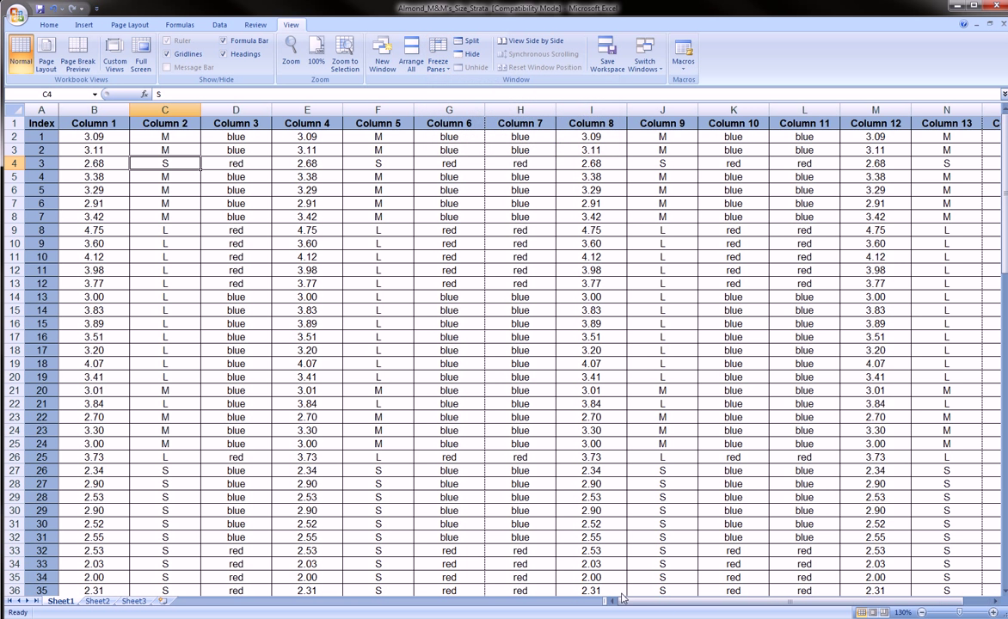
# Scroll across to Column 14 and select O5, showing row 4's Index stays visible.
pyautogui.moveTo(658, 602)
pyautogui.mouseDown()
pyautogui.moveTo(628, 603)
pyautogui.moveTo(801, 604)
pyautogui.mouseUp()
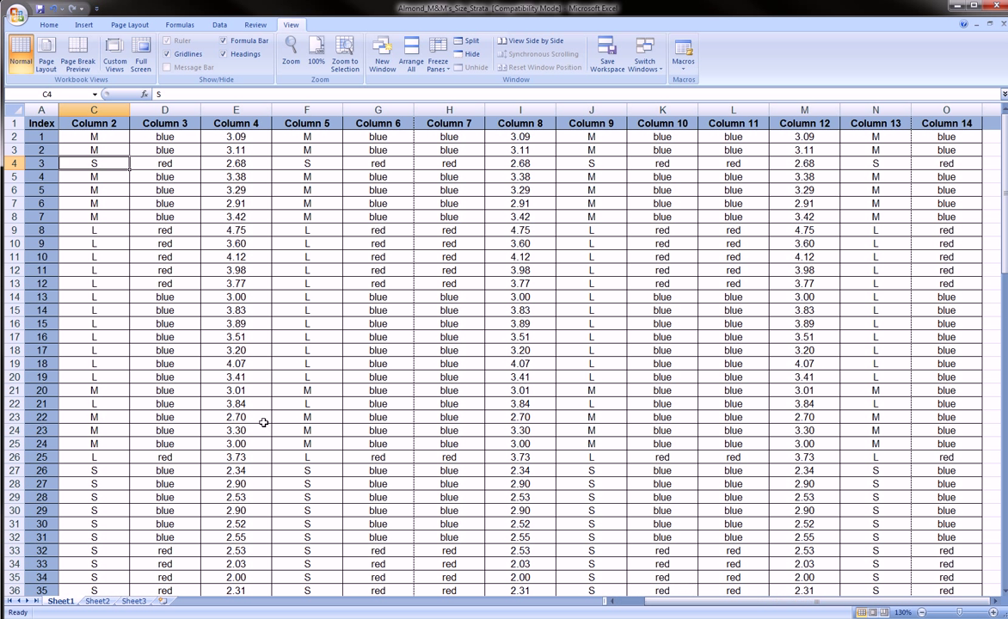
pyautogui.moveTo(26, 112)
pyautogui.mouseDown()
pyautogui.moveTo(72, 169)
pyautogui.moveTo(24, 116)
pyautogui.mouseUp()
pyautogui.click(924, 176)
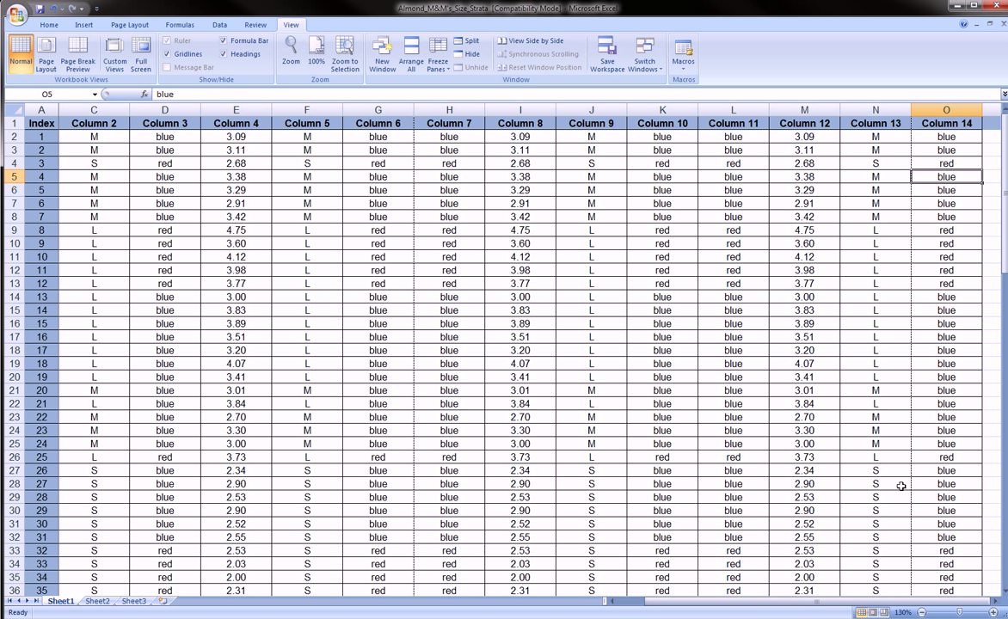
pyautogui.hscroll(-1, 923, 406)
pyautogui.hscroll(1, 939, 354)
pyautogui.moveTo(909, 159)
pyautogui.mouseDown()
pyautogui.moveTo(935, 184)
pyautogui.moveTo(193, 177)
pyautogui.moveTo(61, 187)
pyautogui.moveTo(50, 178)
pyautogui.mouseUp()
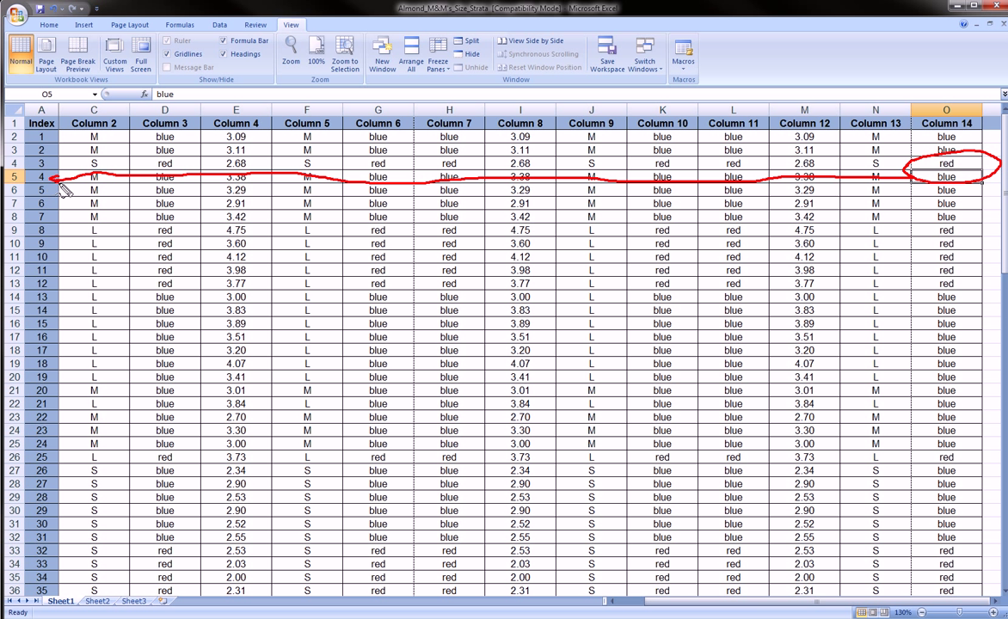
pyautogui.moveTo(650, 601); pyautogui.dragTo(650, 612)
pyautogui.moveTo(378, 297); pyautogui.dragTo(377, 310)
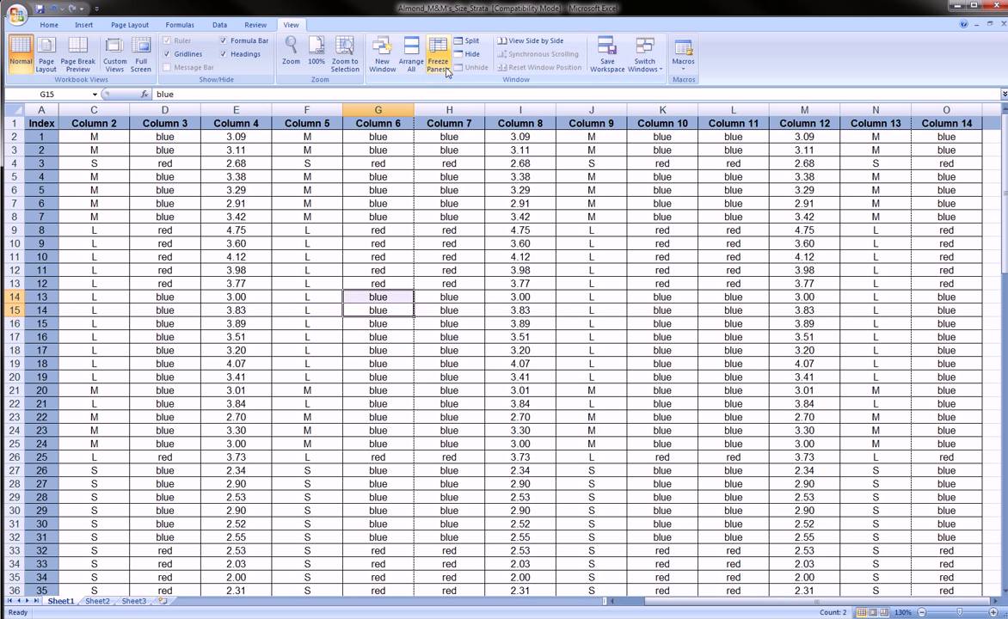
pyautogui.click(447, 73)
pyautogui.click(460, 92)
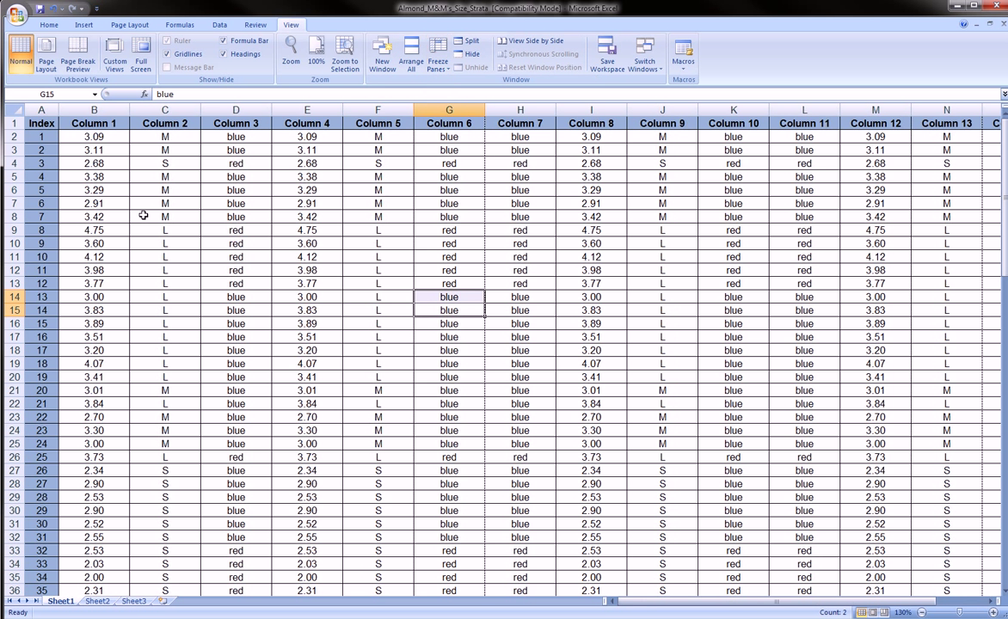
pyautogui.click(94, 136)
pyautogui.click(438, 64)
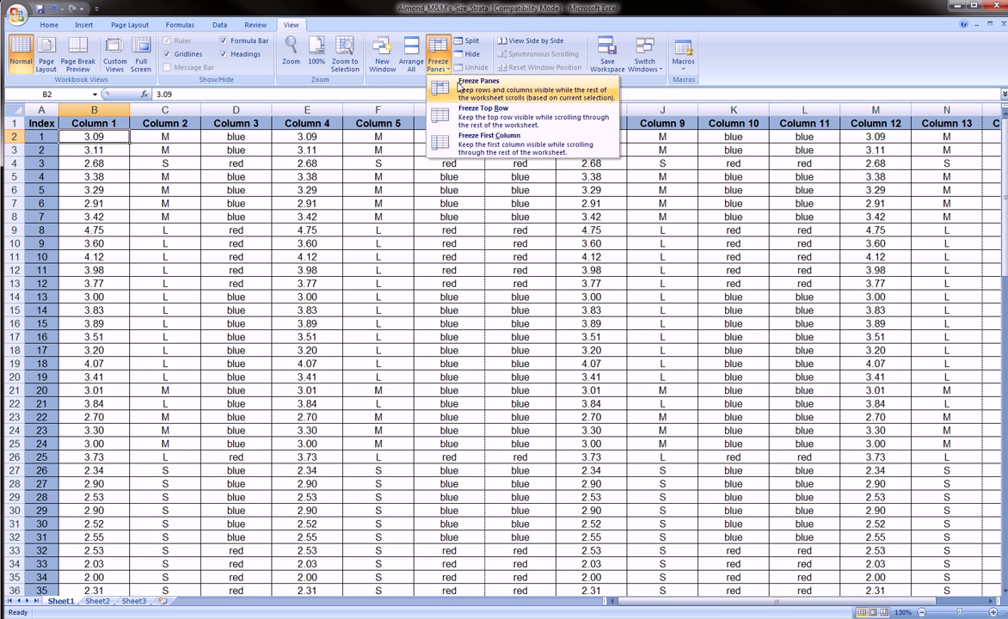
pyautogui.click(461, 86)
pyautogui.scroll(-3, 516, 387)
pyautogui.moveTo(685, 601)
pyautogui.mouseDown()
pyautogui.moveTo(718, 601)
pyautogui.moveTo(701, 600)
pyautogui.mouseUp()
pyautogui.click(438, 56)
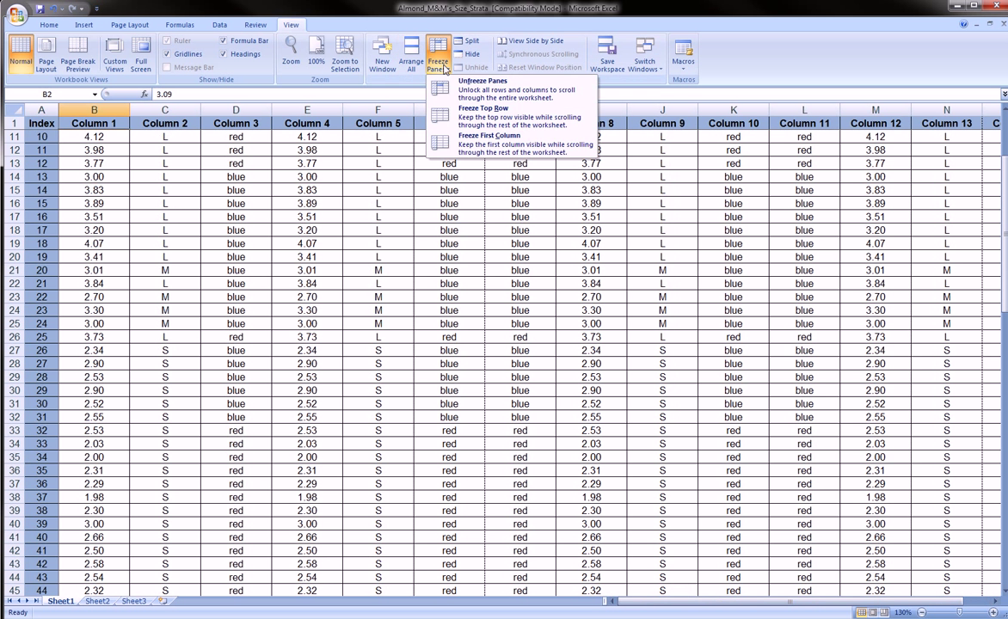
pyautogui.click(477, 90)
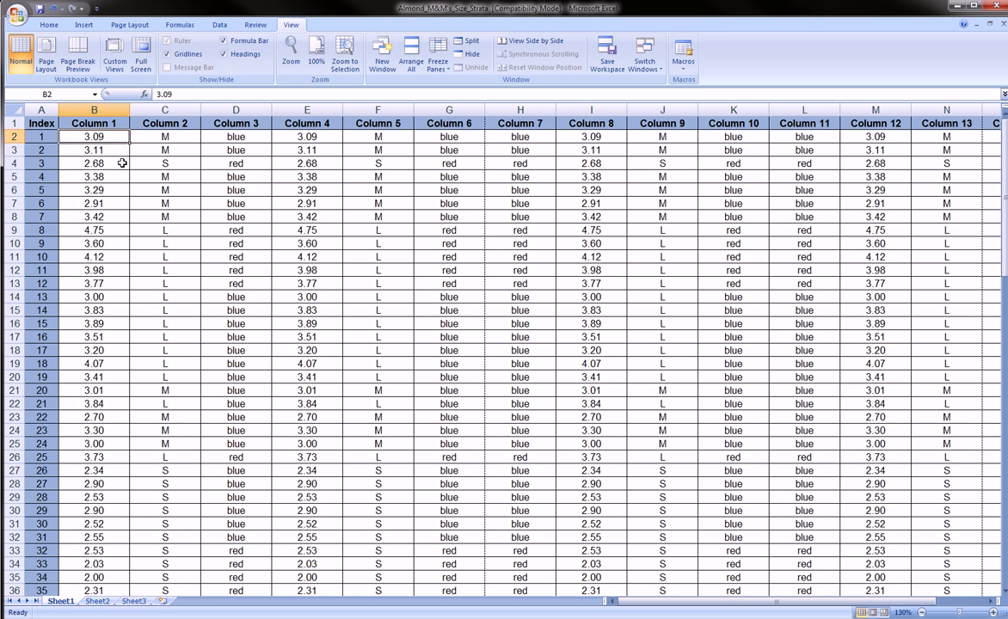
pyautogui.scroll(-1, 129, 160)
pyautogui.scroll(1, 135, 157)
pyautogui.scroll(-1, 137, 177)
pyautogui.scroll(-4, 163, 223)
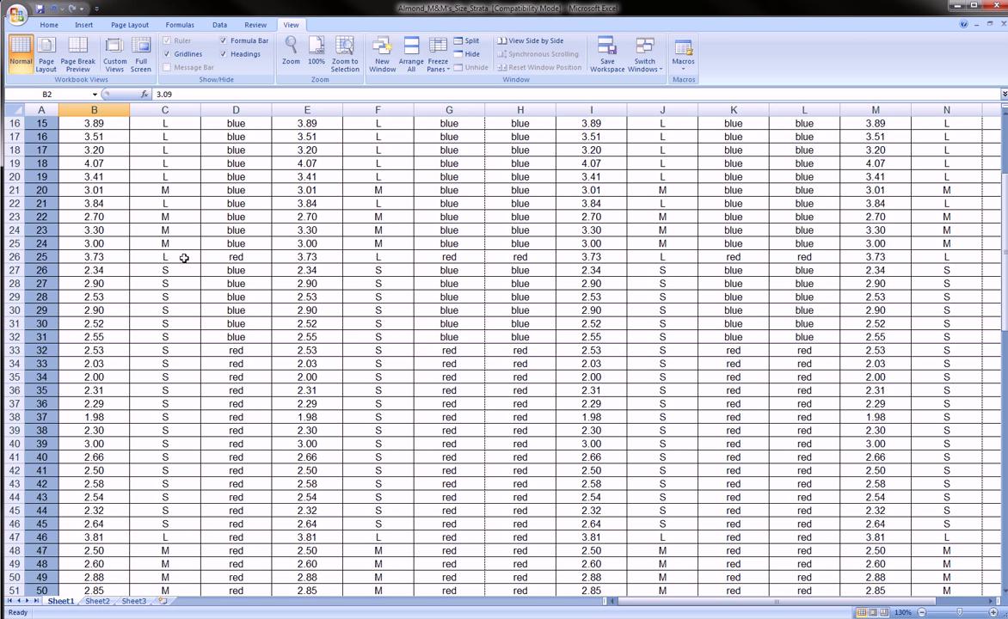
pyautogui.scroll(3, 184, 258)
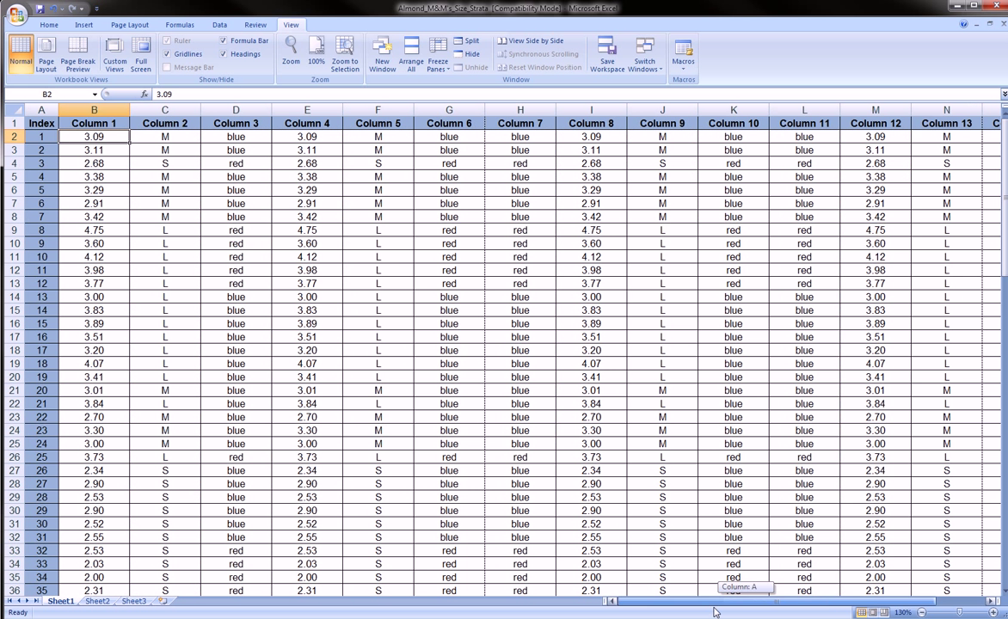
pyautogui.click(322, 284)
pyautogui.click(86, 138)
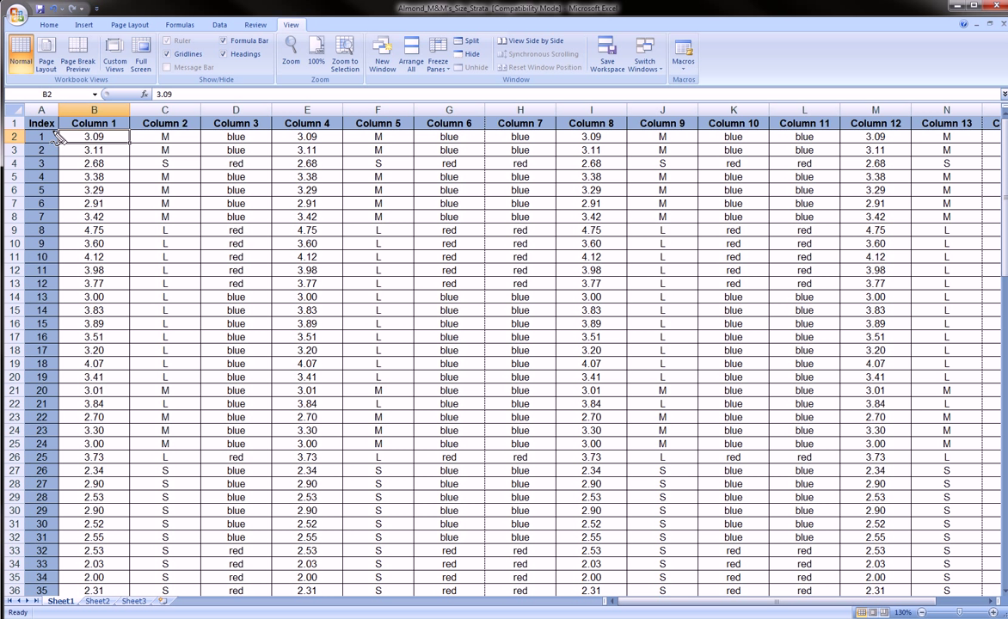
pyautogui.moveTo(65, 129); pyautogui.dragTo(95, 153)
pyautogui.moveTo(28, 122)
pyautogui.mouseDown()
pyautogui.moveTo(60, 123)
pyautogui.moveTo(40, 147)
pyautogui.moveTo(40, 200)
pyautogui.mouseUp()
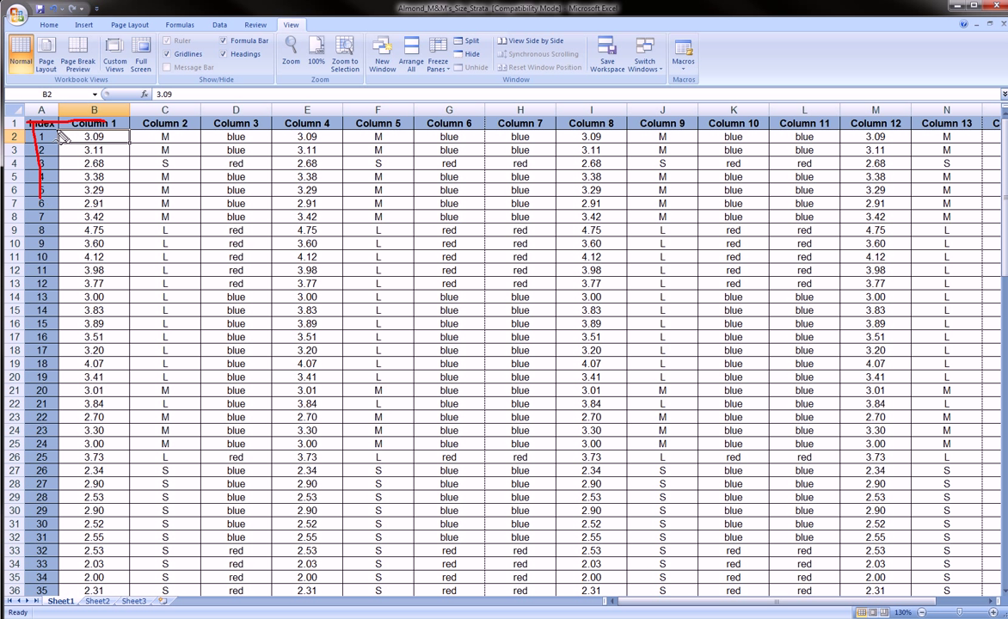
pyautogui.moveTo(51, 125)
pyautogui.mouseDown()
pyautogui.moveTo(135, 141)
pyautogui.moveTo(66, 143)
pyautogui.mouseUp()
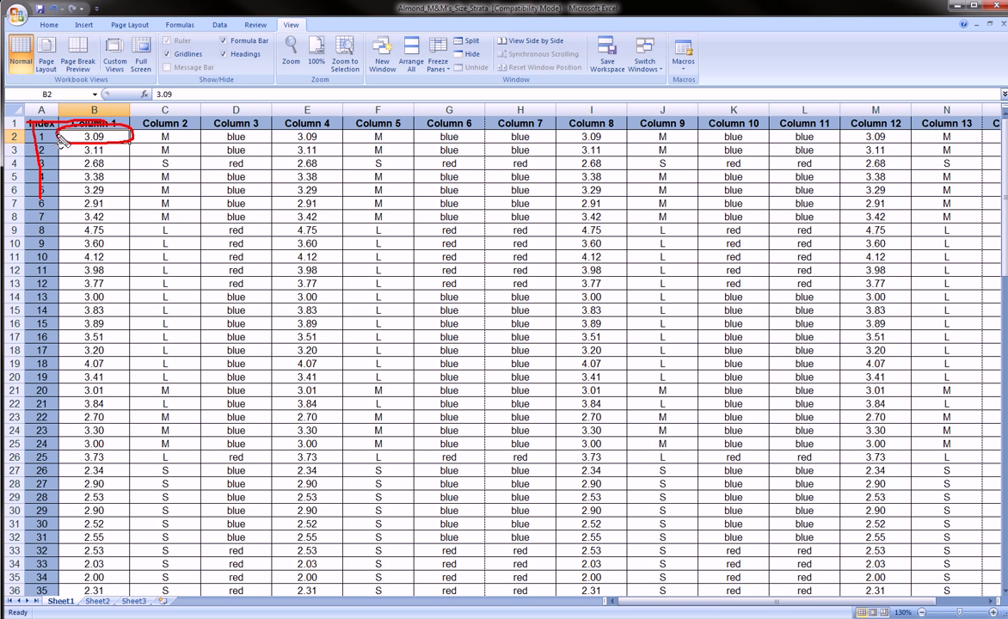
pyautogui.press('Escape')
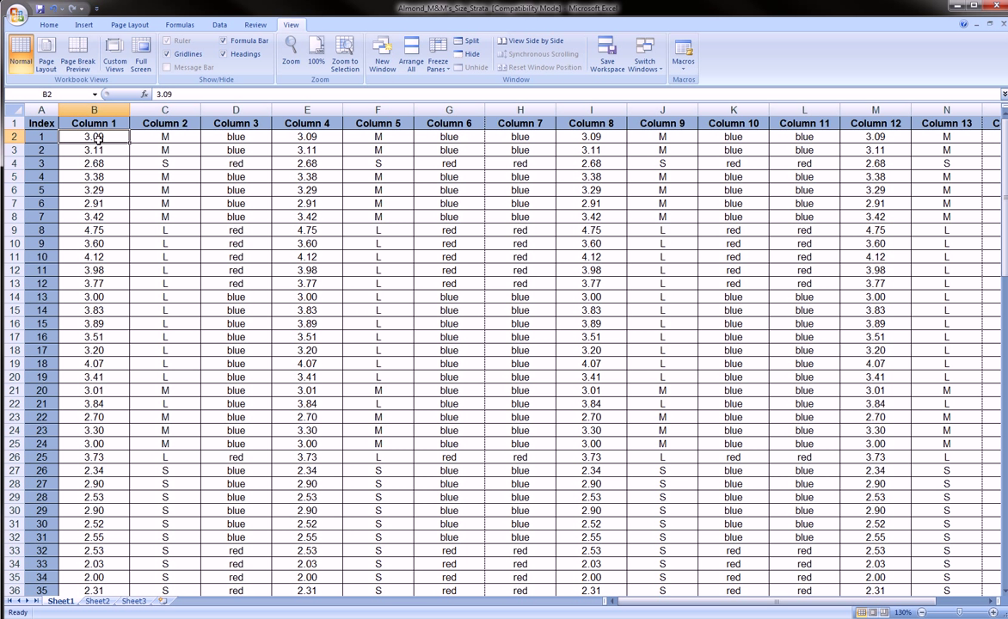
# Freeze panes at B2 to lock row 1 and column A, then scroll down.
pyautogui.click(438, 69)
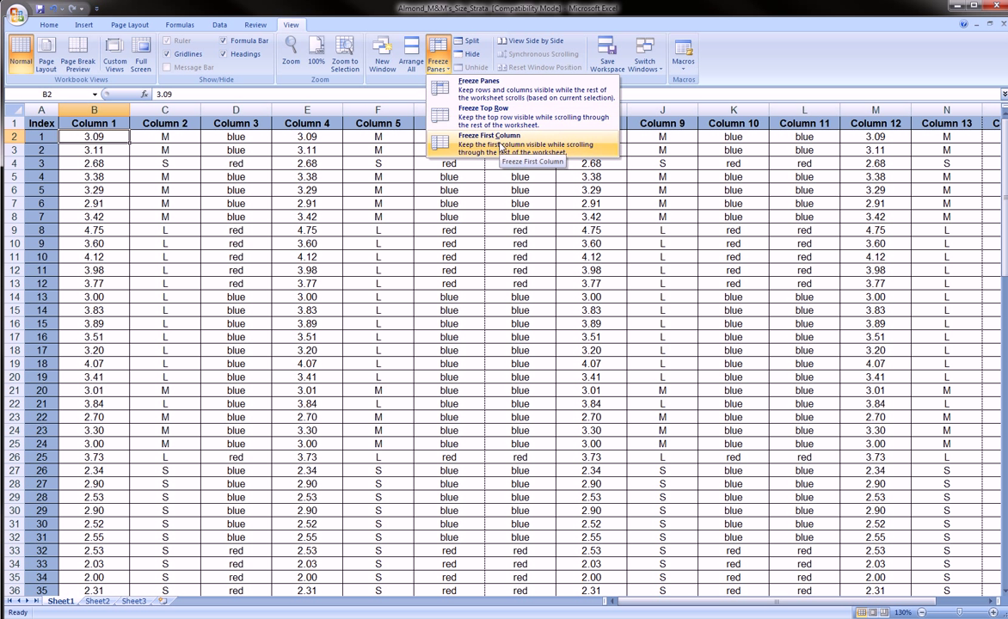
pyautogui.click(503, 89)
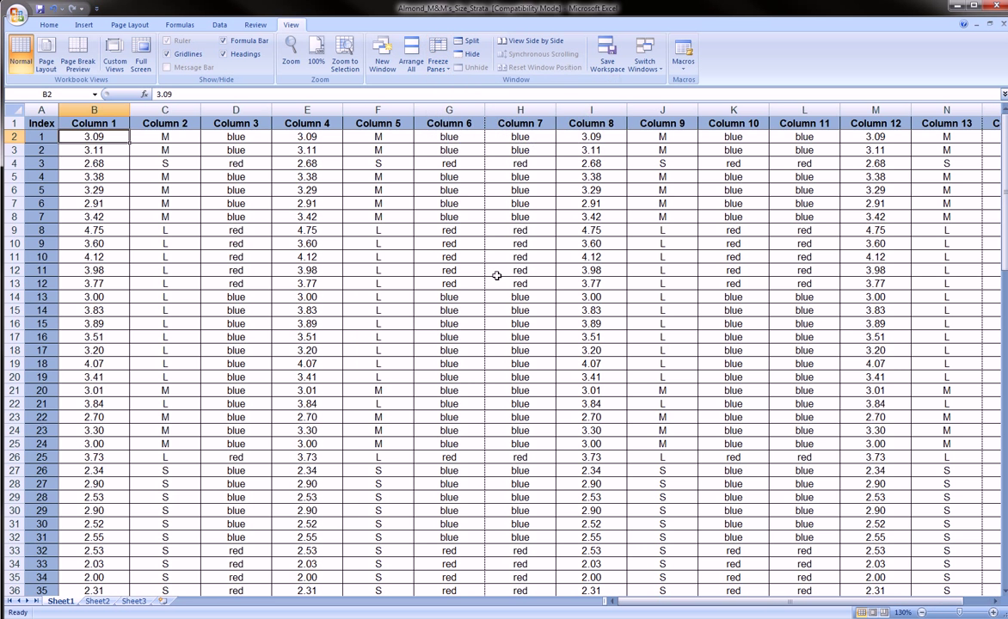
pyautogui.scroll(-7, 424, 267)
pyautogui.scroll(-6, 425, 268)
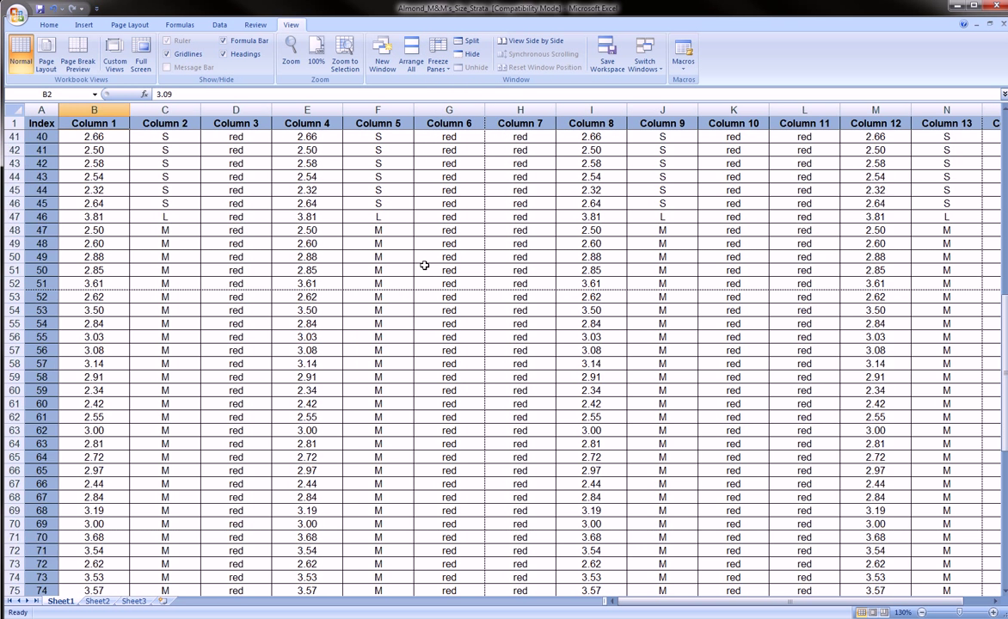
pyautogui.scroll(-6, 424, 266)
pyautogui.scroll(-12, 424, 265)
# Scroll up, down and sideways to confirm the header row and Index column stay visible.
pyautogui.scroll(7, 422, 266)
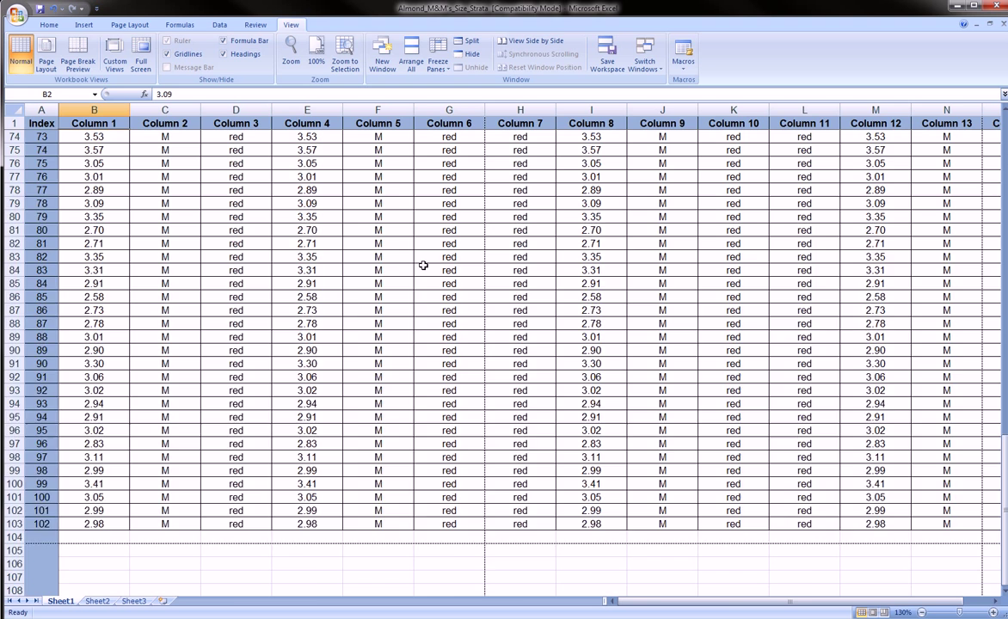
pyautogui.scroll(-4, 419, 265)
pyautogui.scroll(4, 417, 266)
pyautogui.scroll(-6, 417, 265)
pyautogui.scroll(4, 416, 265)
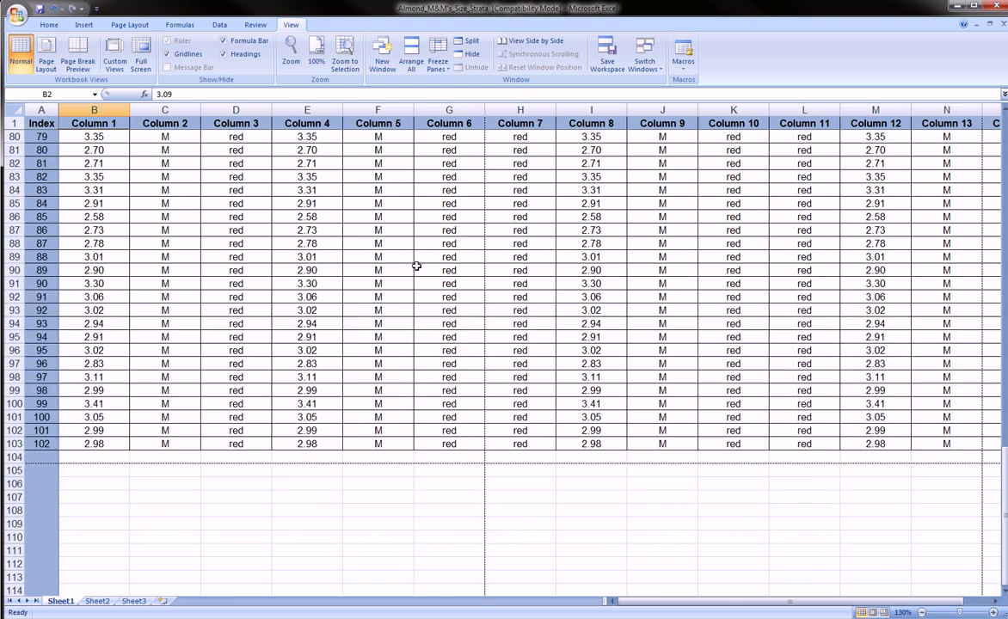
pyautogui.scroll(2, 416, 266)
pyautogui.scroll(10, 413, 266)
pyautogui.scroll(-3, 414, 266)
pyautogui.scroll(4, 414, 266)
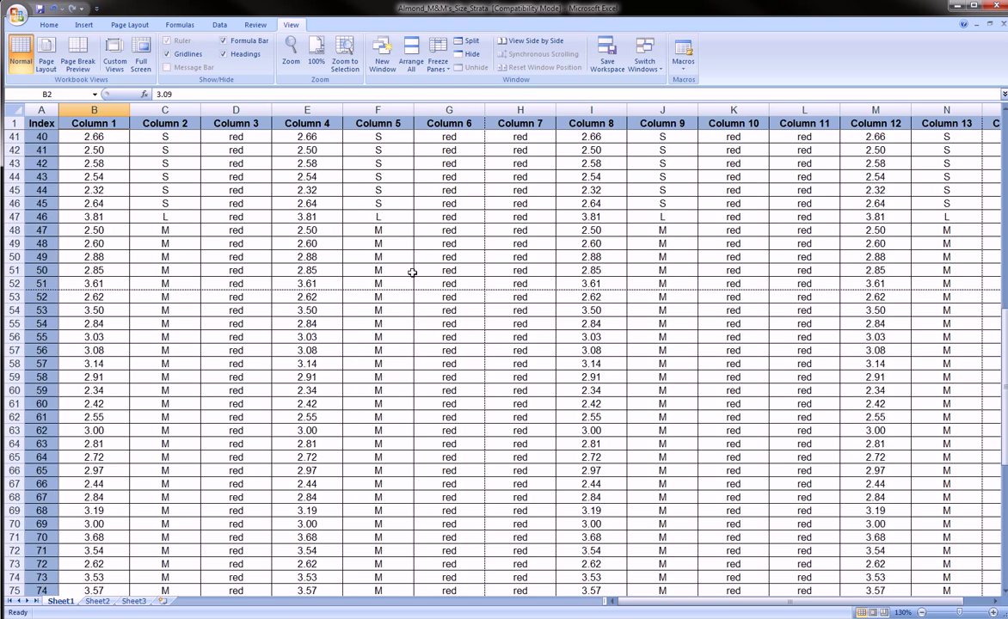
pyautogui.scroll(12, 412, 268)
pyautogui.scroll(1, 412, 268)
pyautogui.moveTo(642, 601); pyautogui.dragTo(668, 612)
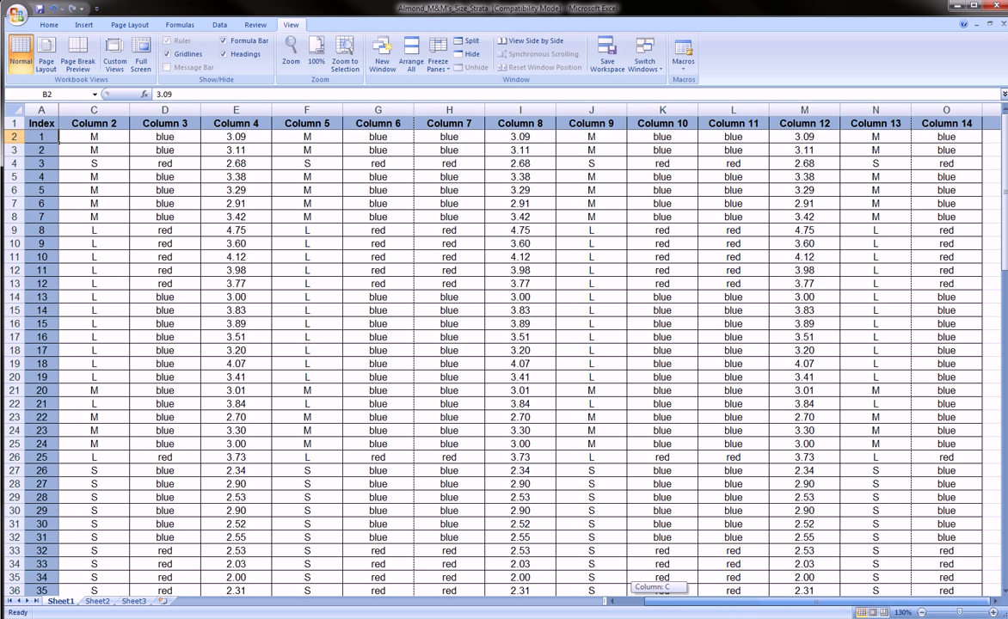
pyautogui.moveTo(667, 601); pyautogui.dragTo(663, 613)
pyautogui.scroll(-1, 450, 382)
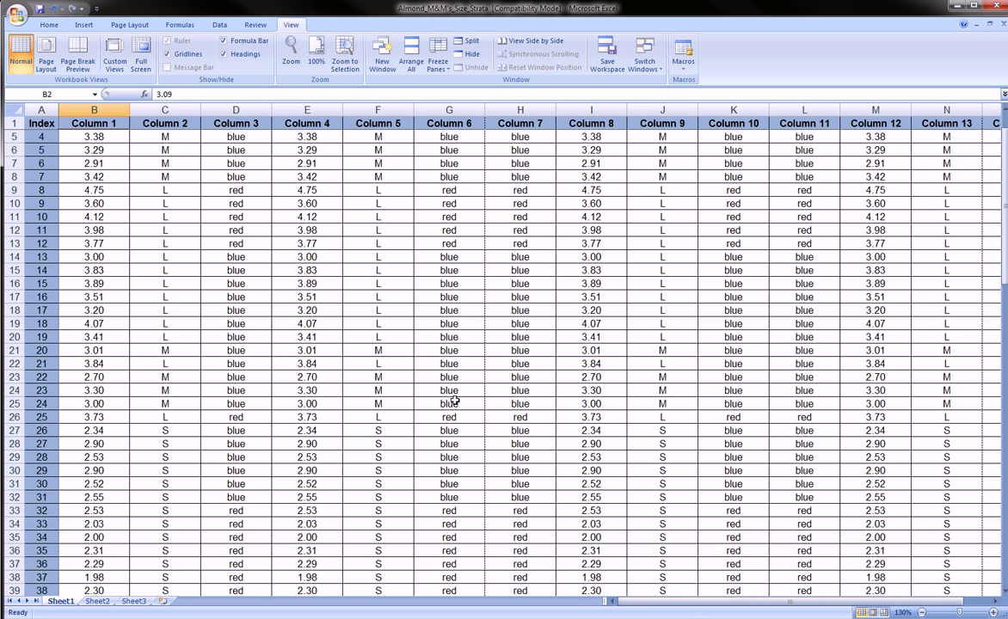
pyautogui.scroll(-7, 448, 404)
pyautogui.scroll(-4, 451, 402)
pyautogui.scroll(-3, 451, 403)
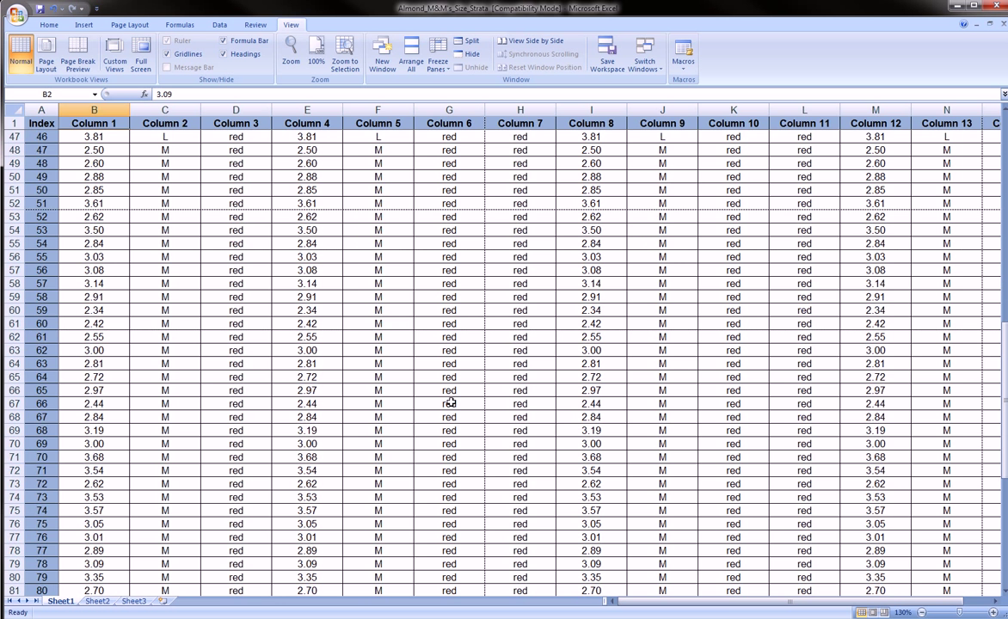
pyautogui.scroll(-4, 450, 402)
pyautogui.scroll(8, 450, 402)
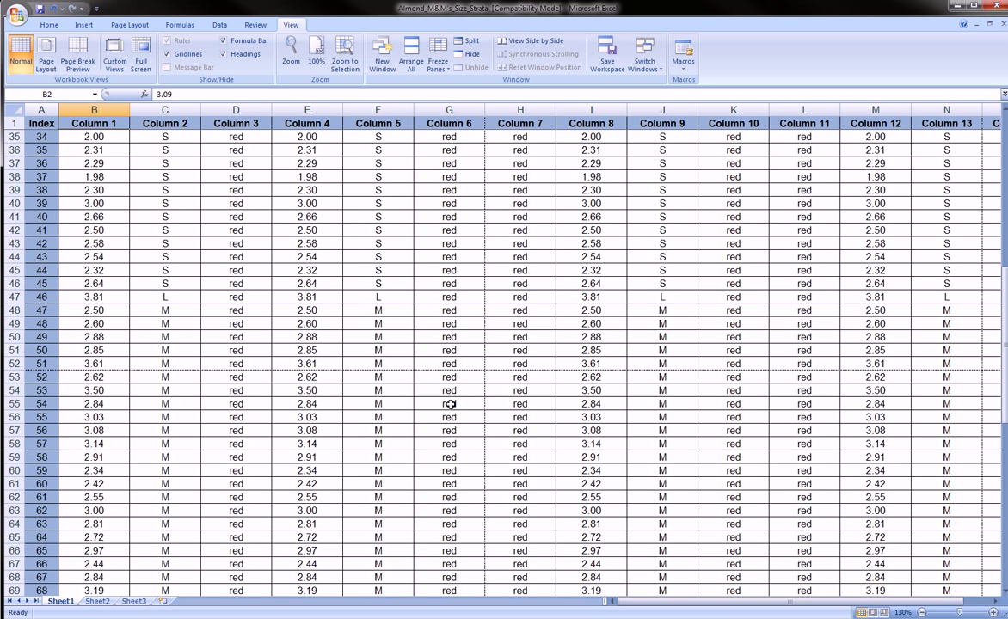
pyautogui.scroll(11, 450, 402)
pyautogui.scroll(-4, 450, 402)
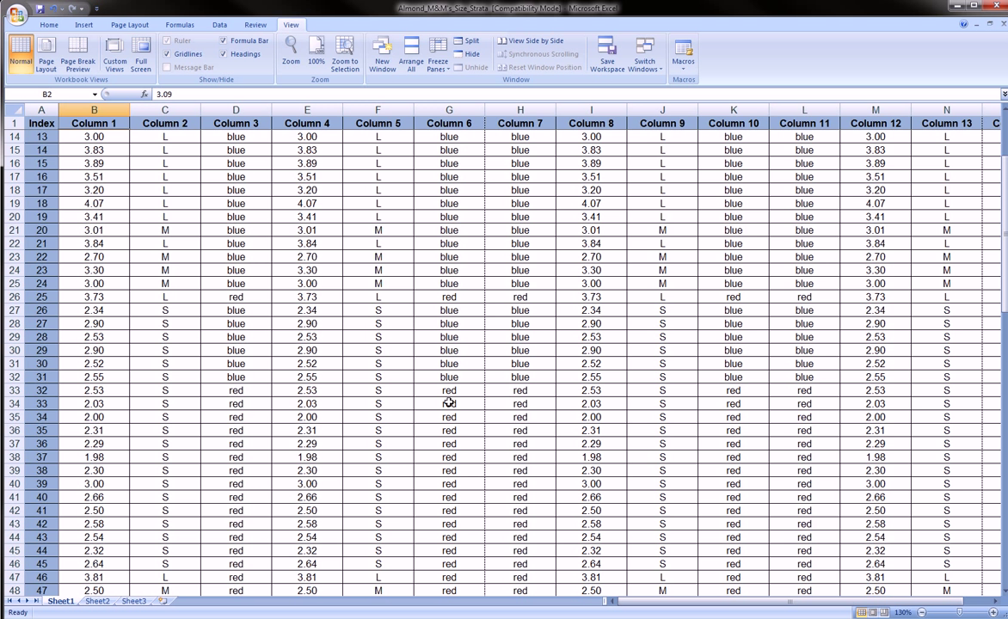
pyautogui.scroll(4, 449, 402)
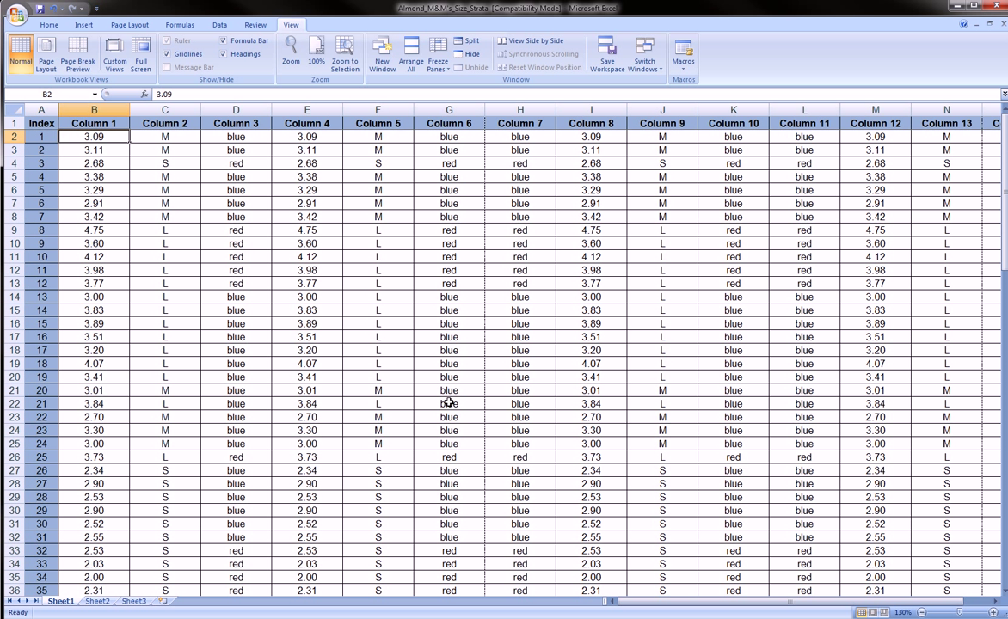
pyautogui.scroll(-3, 438, 399)
pyautogui.scroll(-3, 427, 399)
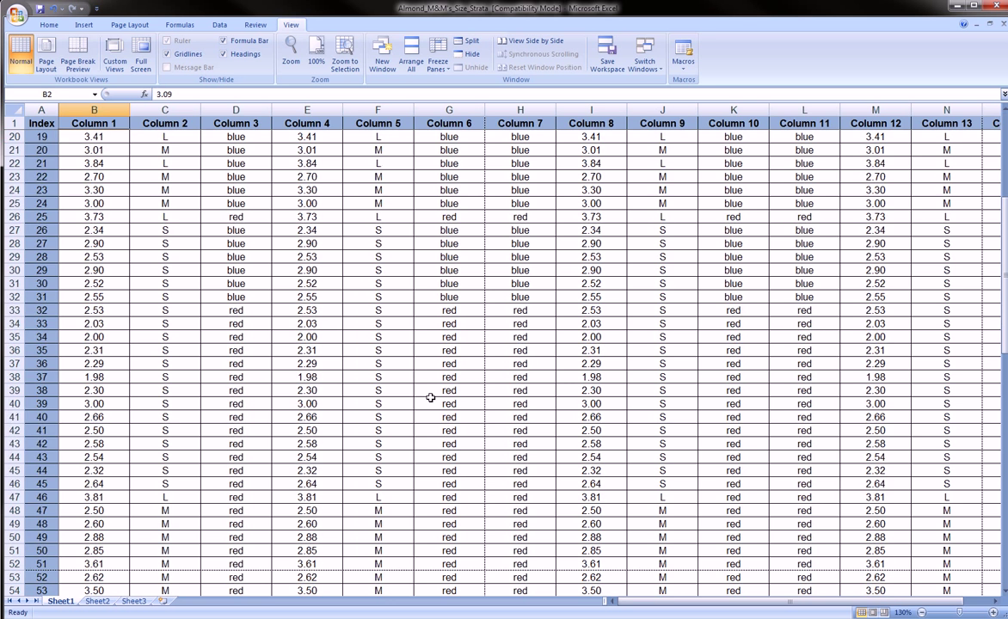
pyautogui.scroll(1, 427, 398)
pyautogui.scroll(4, 431, 397)
pyautogui.scroll(-3, 430, 397)
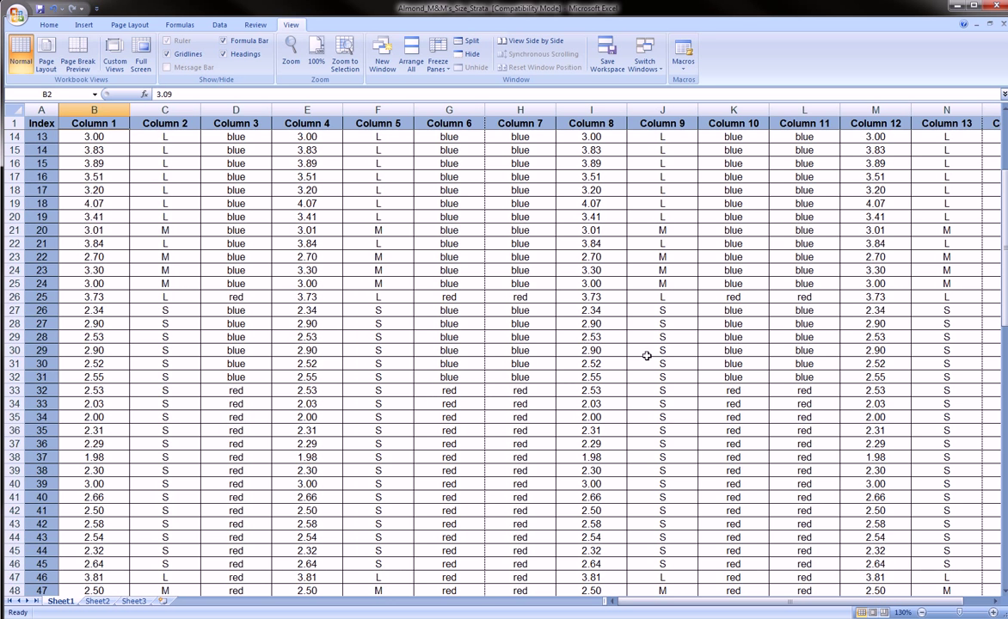
pyautogui.click(592, 347)
pyautogui.press('F8')
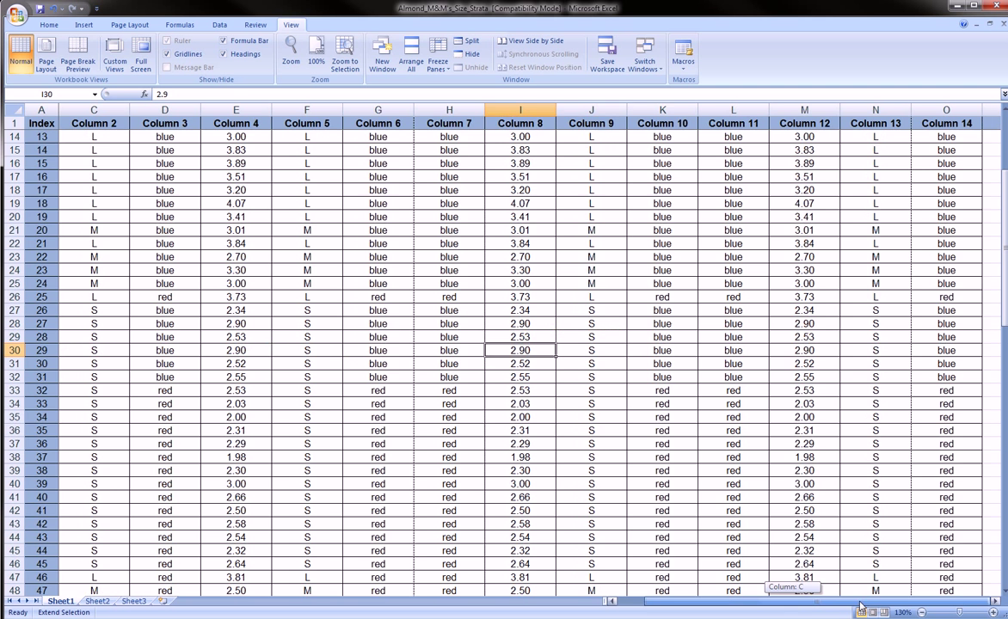
pyautogui.scroll(4, 671, 479)
pyautogui.scroll(-9, 667, 469)
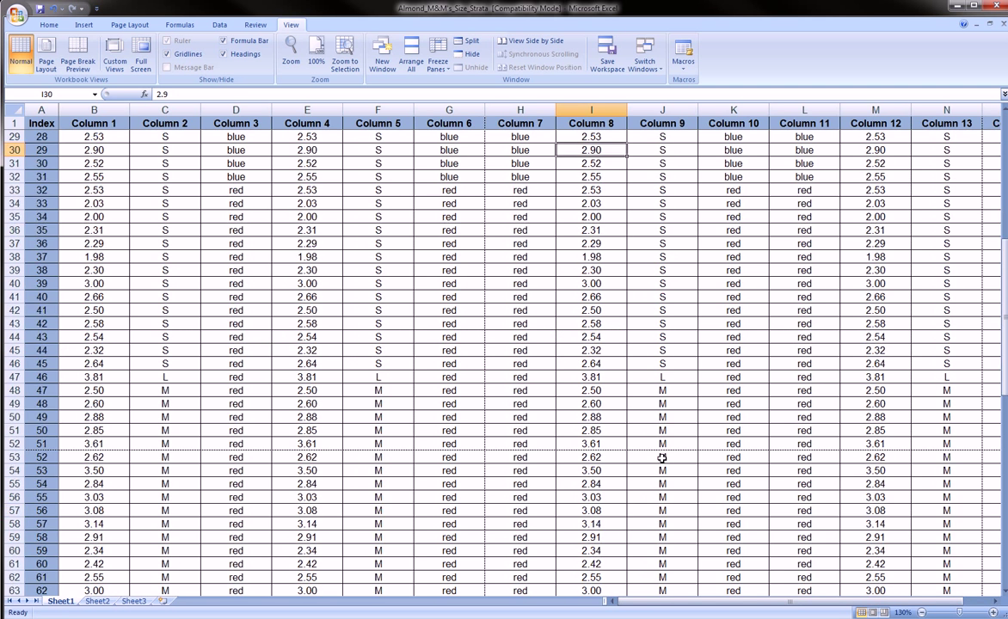
pyautogui.scroll(3, 662, 461)
pyautogui.scroll(6, 662, 456)
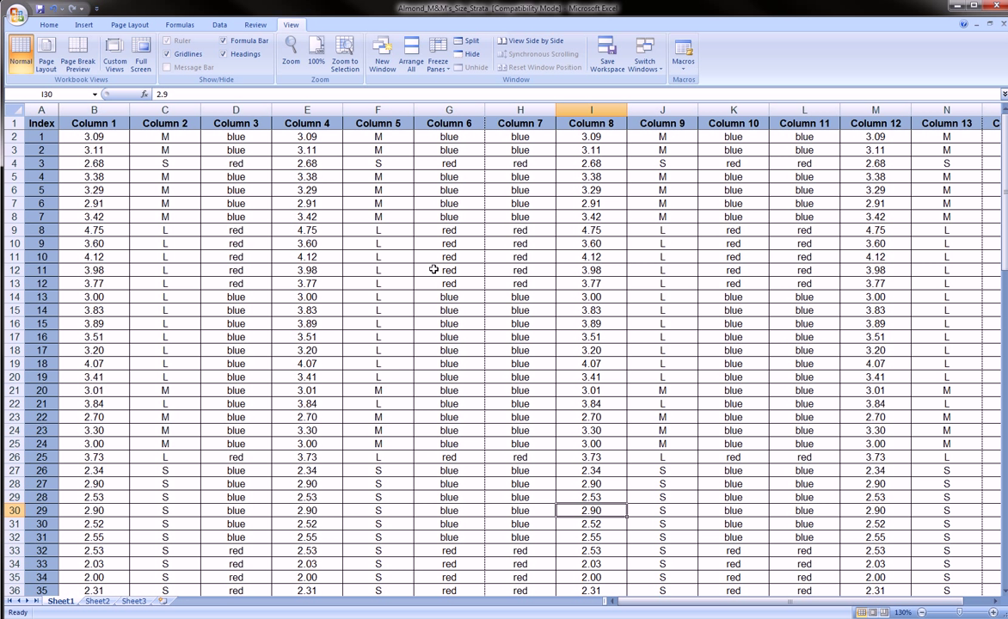